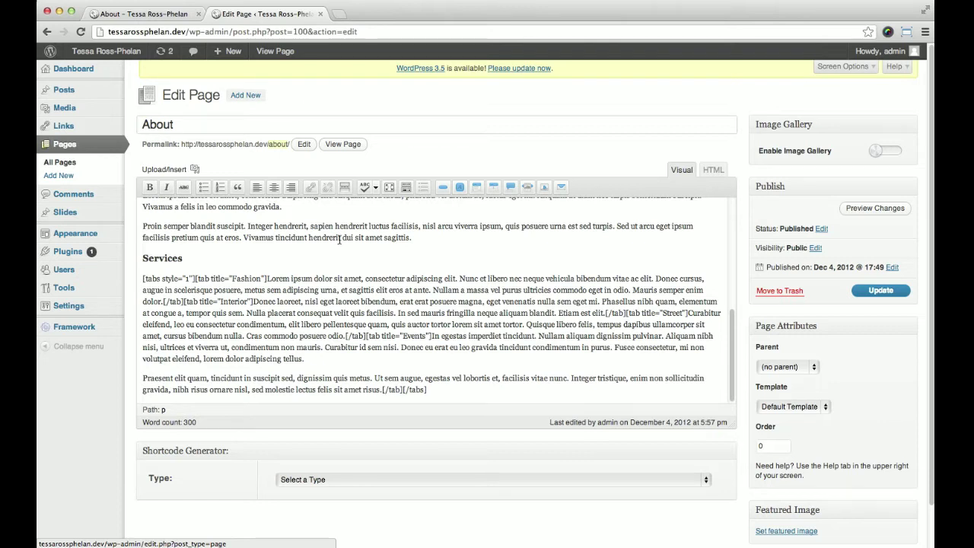
# Step: View the published About page and look through its Services tabs, including the Interior tab
pyautogui.scroll(10, 331, 244)
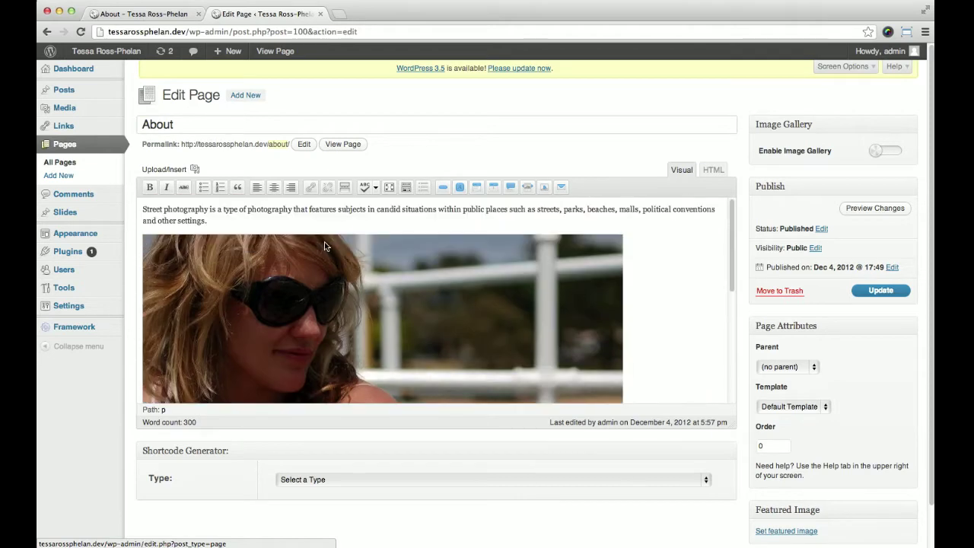
pyautogui.click(144, 17)
pyautogui.scroll(-5, 315, 189)
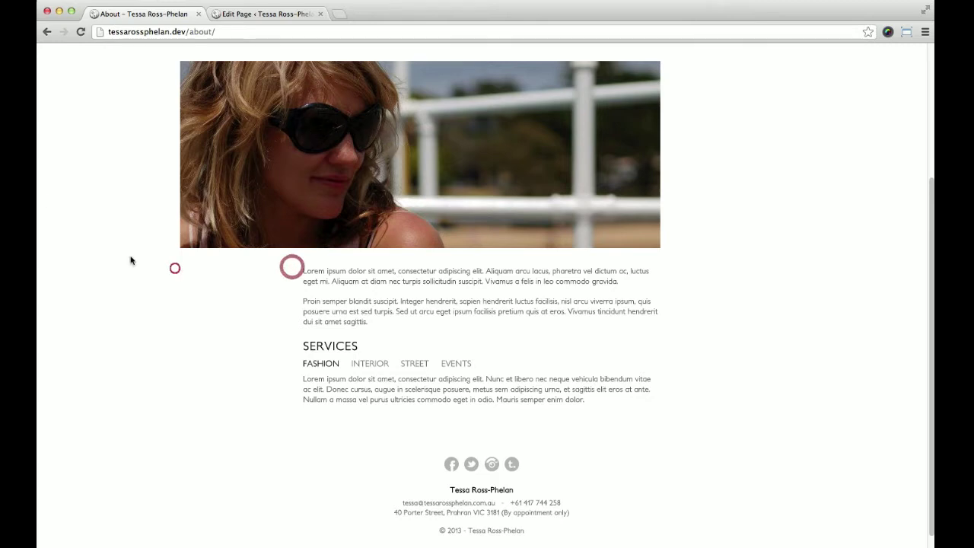
pyautogui.click(411, 363)
pyautogui.click(372, 394)
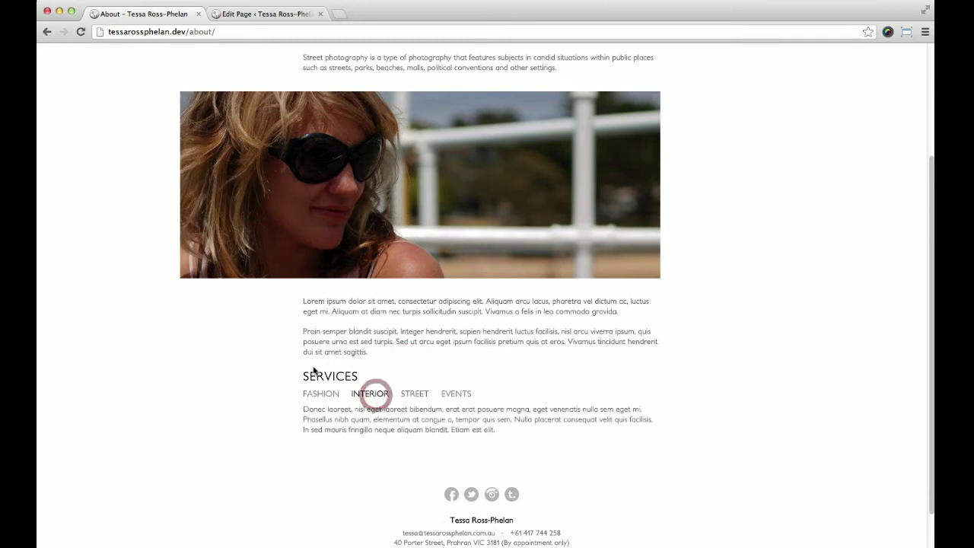
# Step: Compare the intro paragraph and portrait image in the page editor with the published About page
pyautogui.click(257, 13)
pyautogui.scroll(-5, 449, 269)
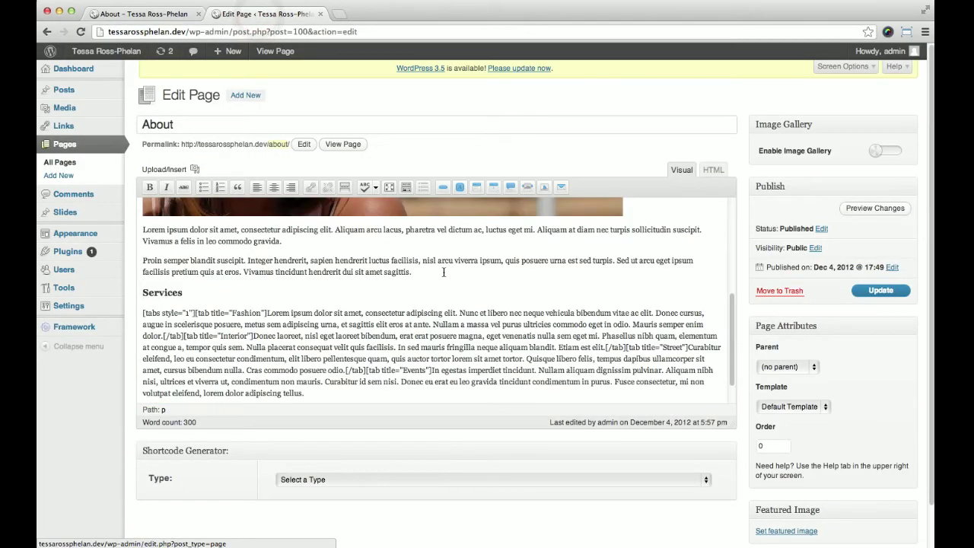
pyautogui.scroll(5, 320, 293)
pyautogui.tripleClick(216, 221)
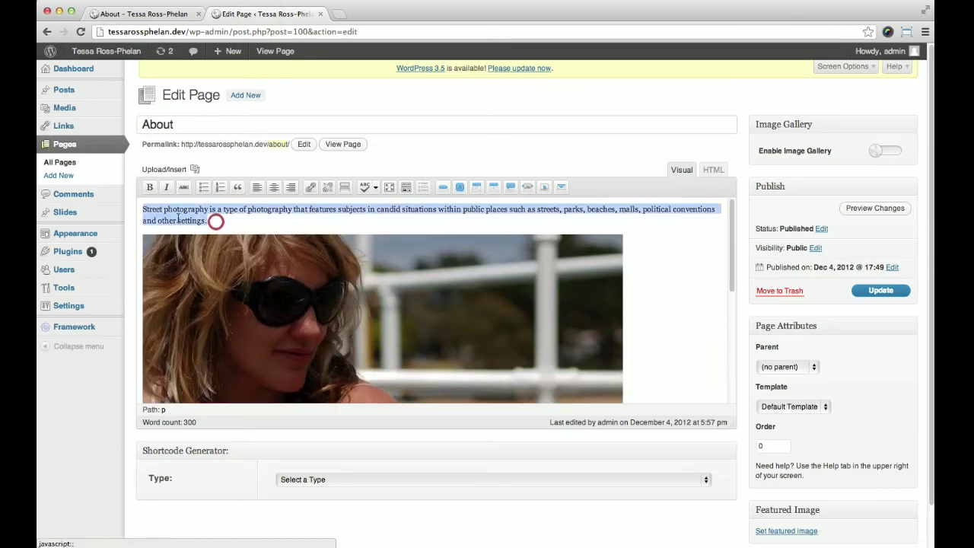
pyautogui.click(307, 308)
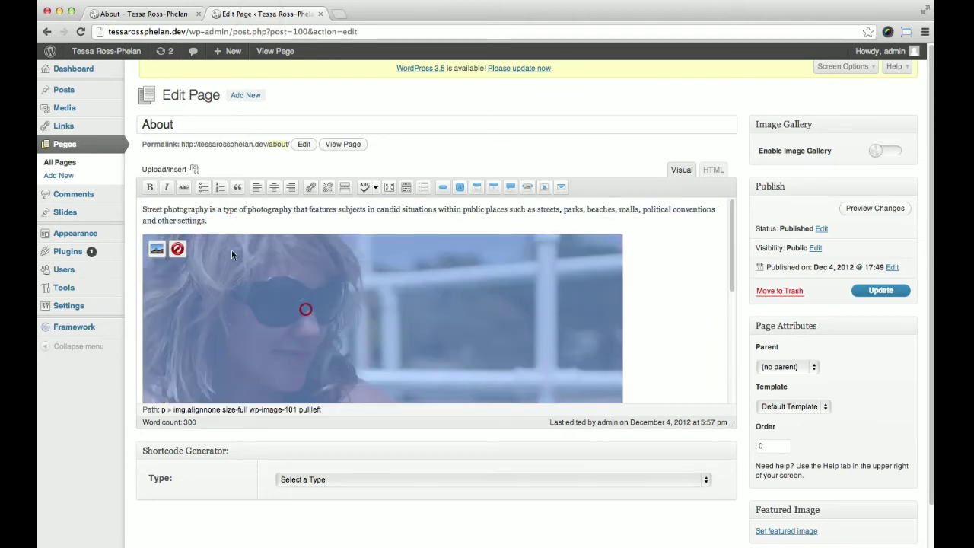
pyautogui.click(680, 301)
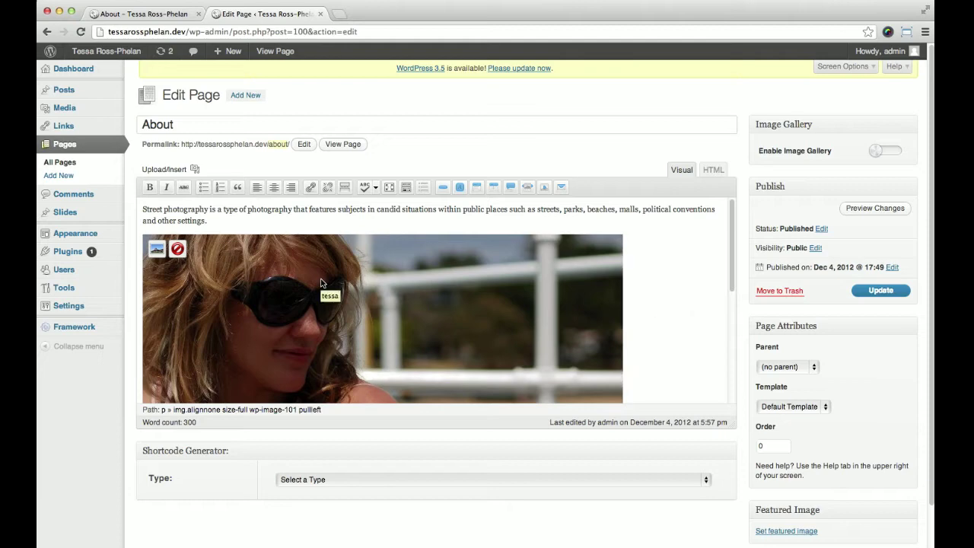
pyautogui.click(133, 20)
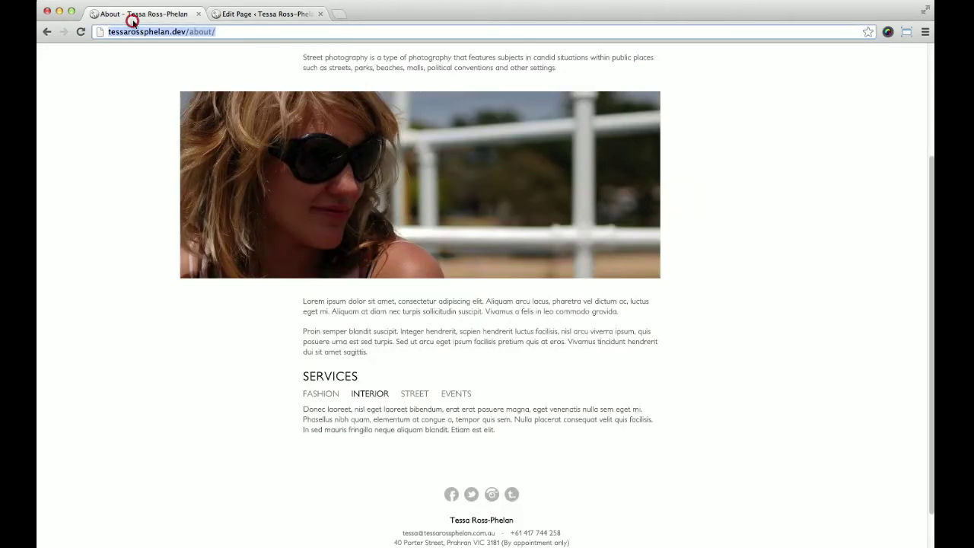
pyautogui.click(293, 14)
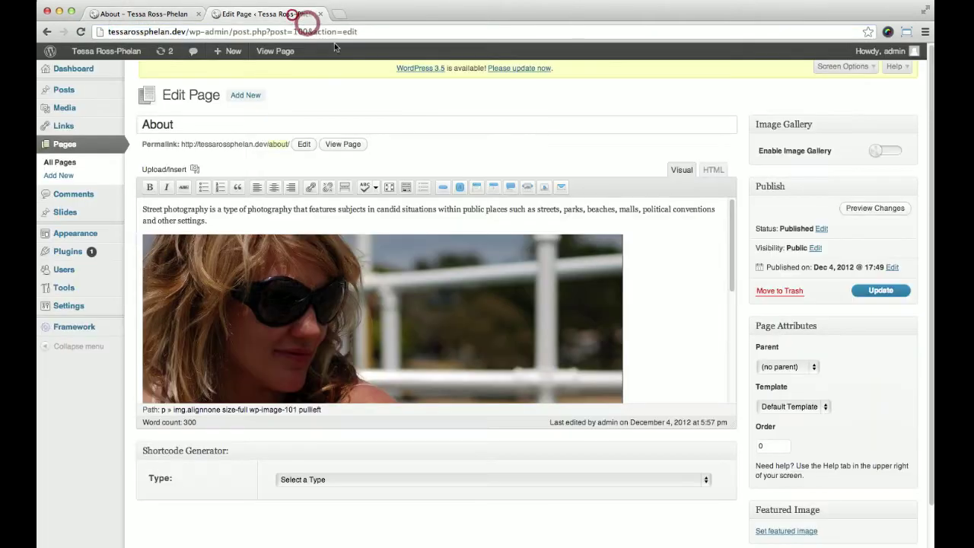
# Step: Examine the portrait image's tag in the page's HTML source, in particular its pullleft class
pyautogui.click(713, 169)
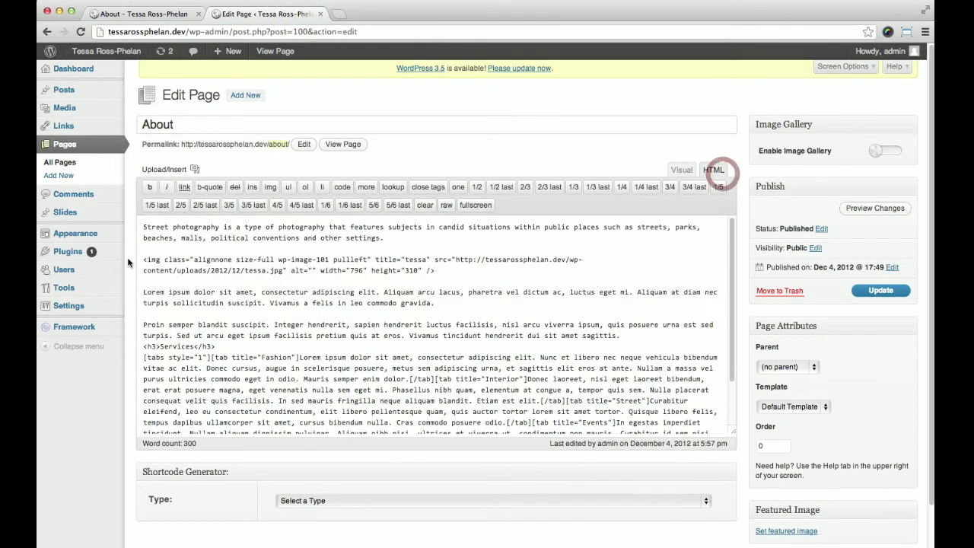
pyautogui.moveTo(141, 259); pyautogui.dragTo(224, 259)
pyautogui.click(222, 274)
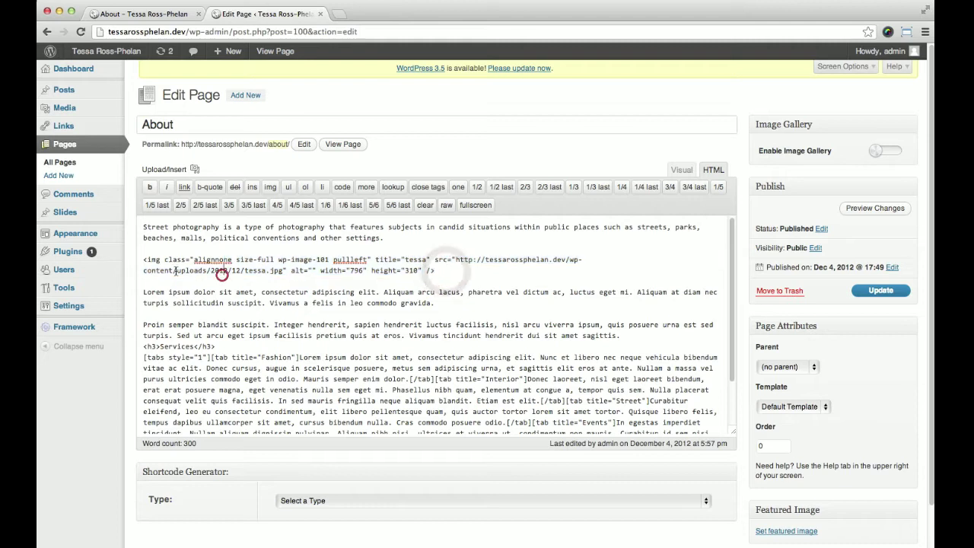
pyautogui.click(156, 260)
pyautogui.doubleClick(156, 260)
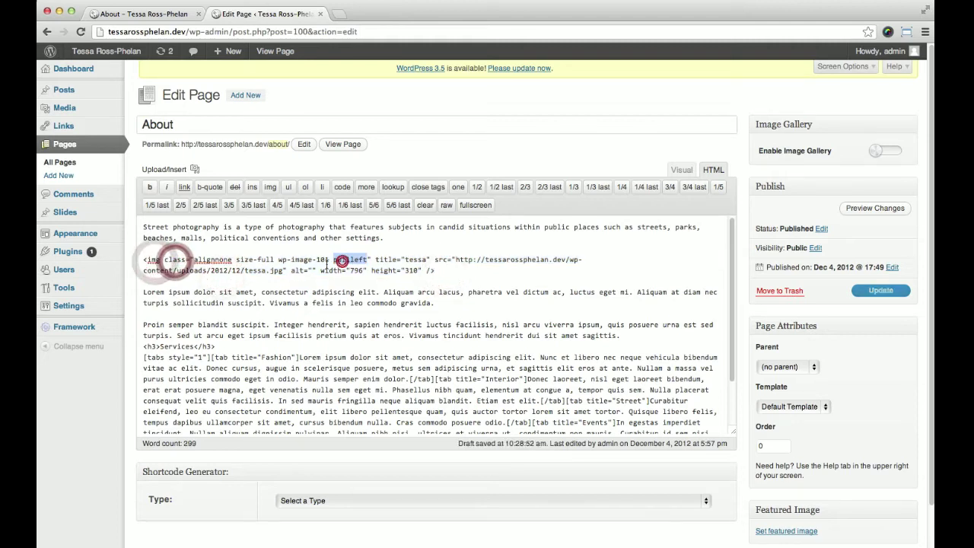
pyautogui.doubleClick(342, 259)
pyautogui.click(374, 264)
pyautogui.moveTo(366, 260); pyautogui.dragTo(333, 255)
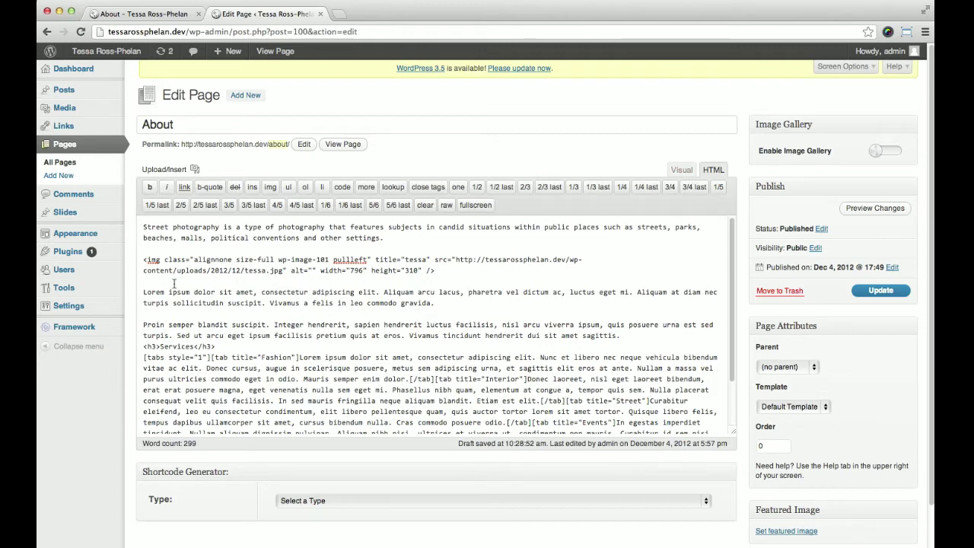
# Step: Return to visual editing, select the Services heading, reveal the extra formatting options and list the available heading formats
pyautogui.click(679, 173)
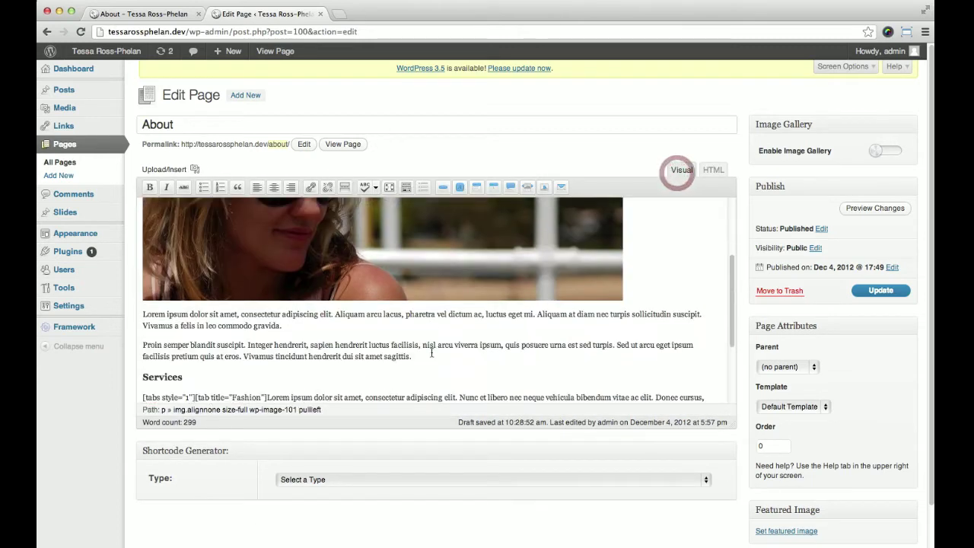
pyautogui.doubleClick(182, 376)
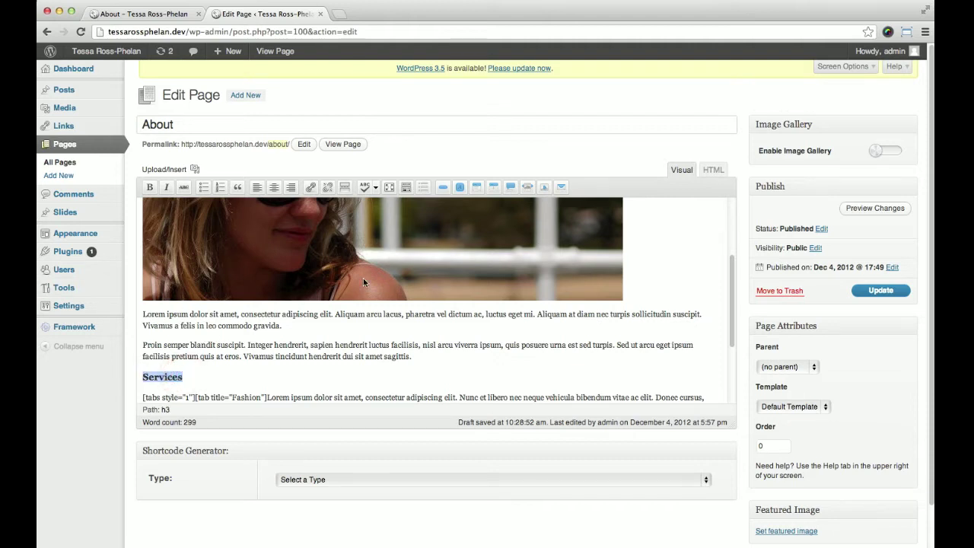
pyautogui.click(375, 188)
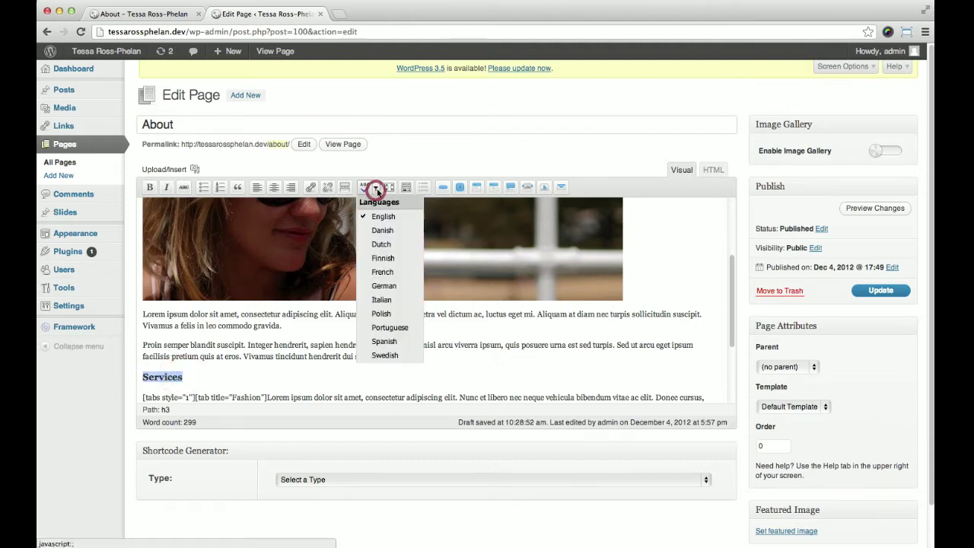
pyautogui.click(375, 188)
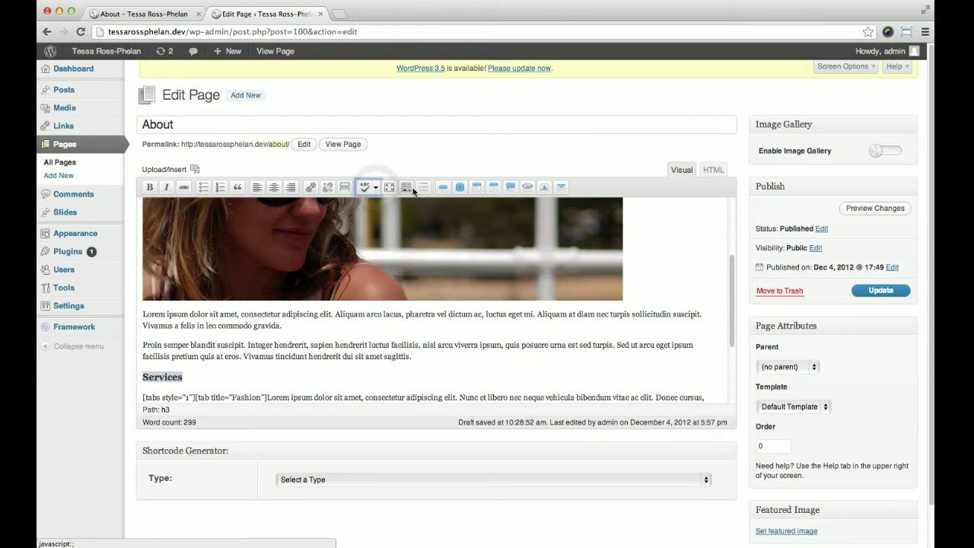
pyautogui.click(407, 188)
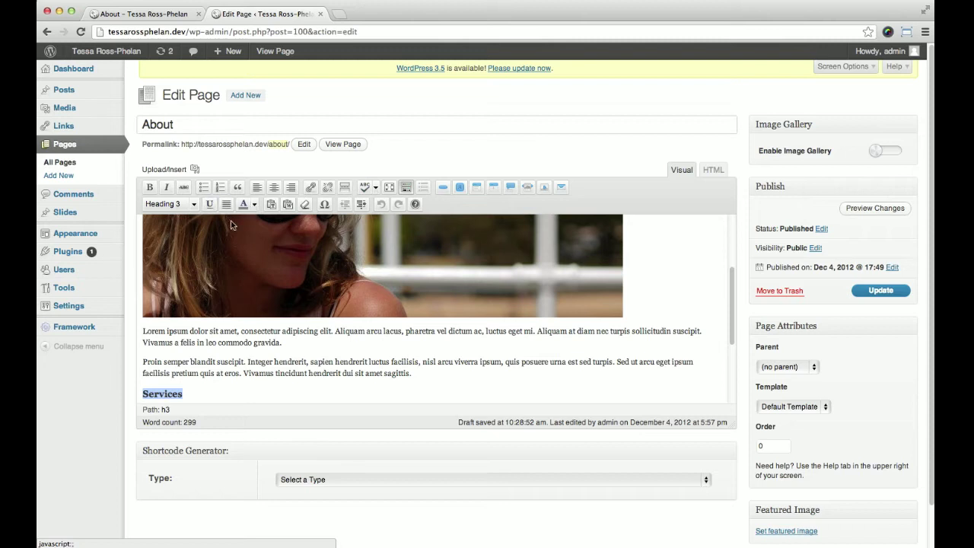
pyautogui.click(194, 204)
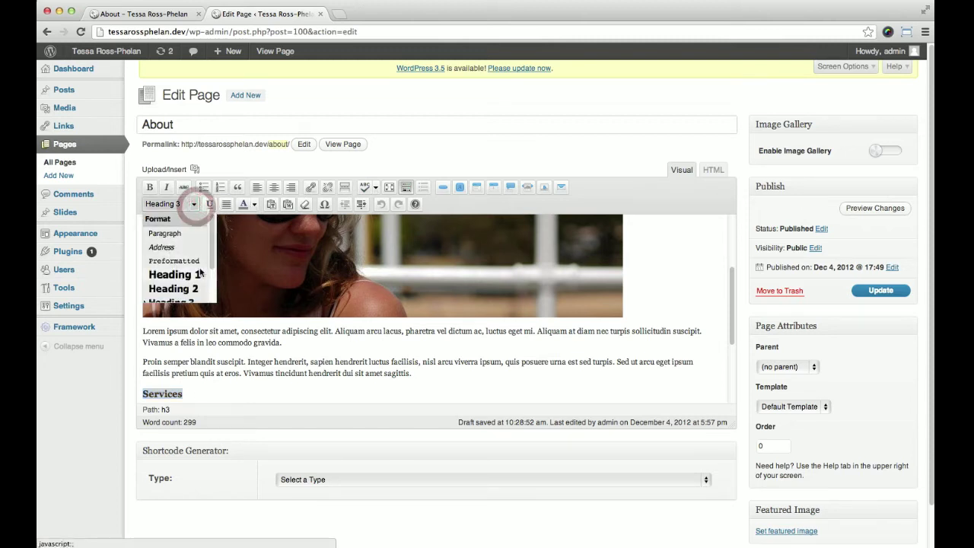
pyautogui.scroll(-2, 200, 274)
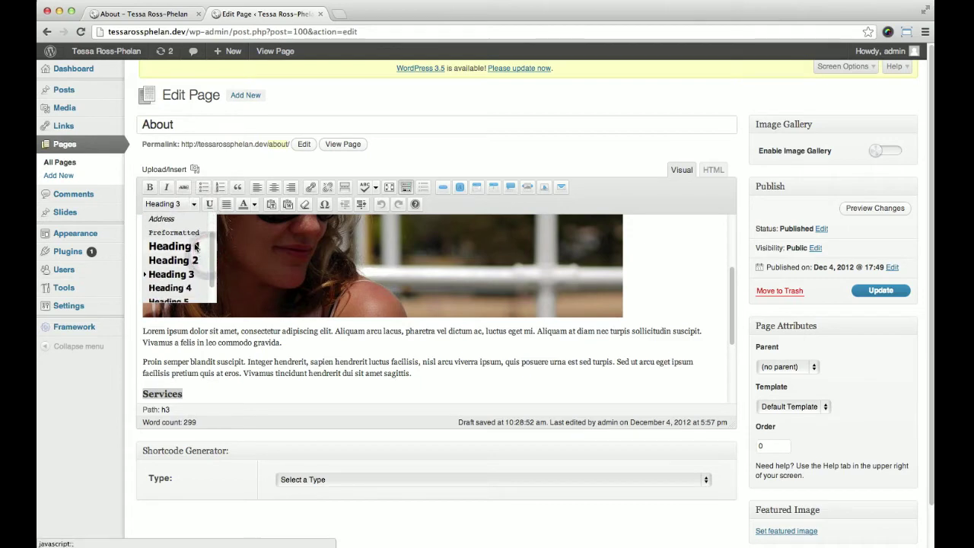
# Step: Compare the About title with the Services heading on the published page
pyautogui.click(176, 13)
pyautogui.scroll(4, 441, 281)
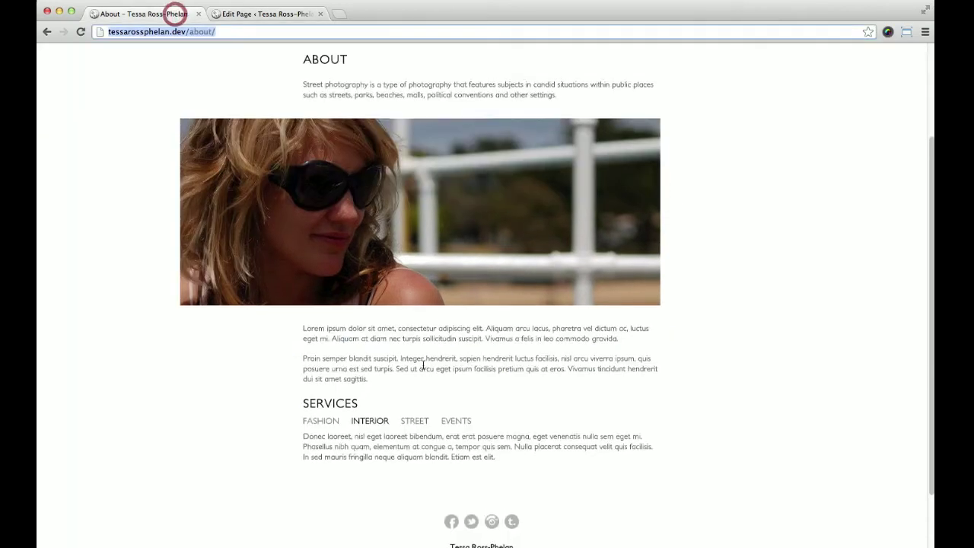
pyautogui.moveTo(361, 188); pyautogui.dragTo(290, 182)
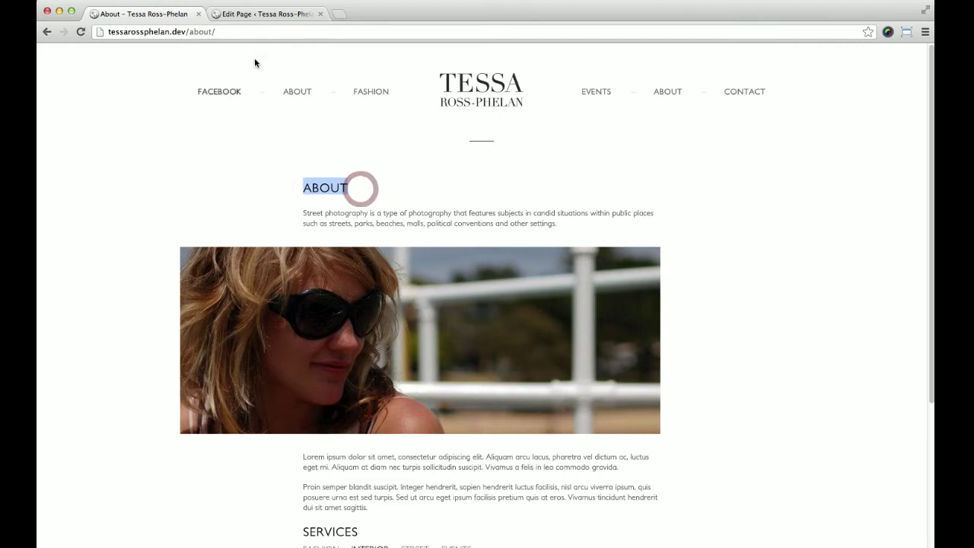
pyautogui.click(256, 13)
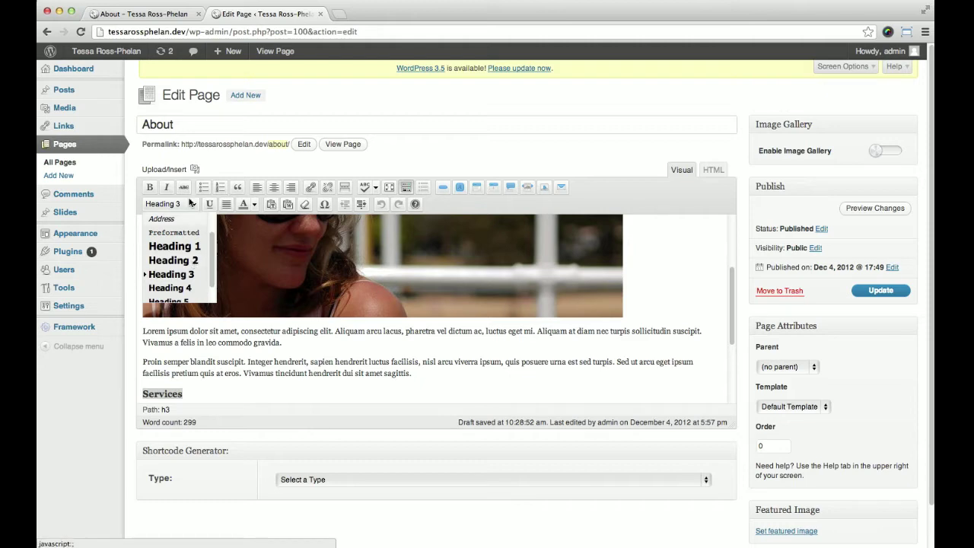
pyautogui.click(144, 15)
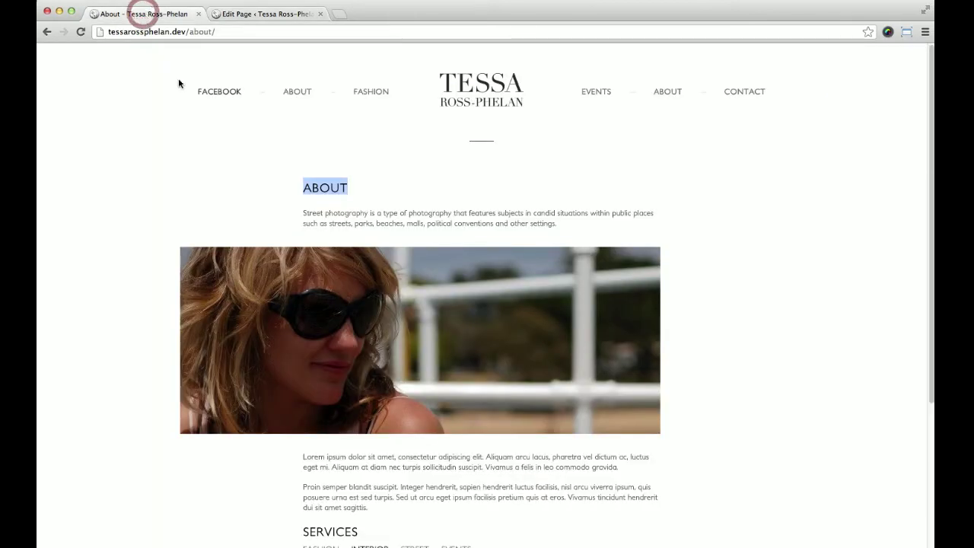
pyautogui.scroll(-3, 324, 261)
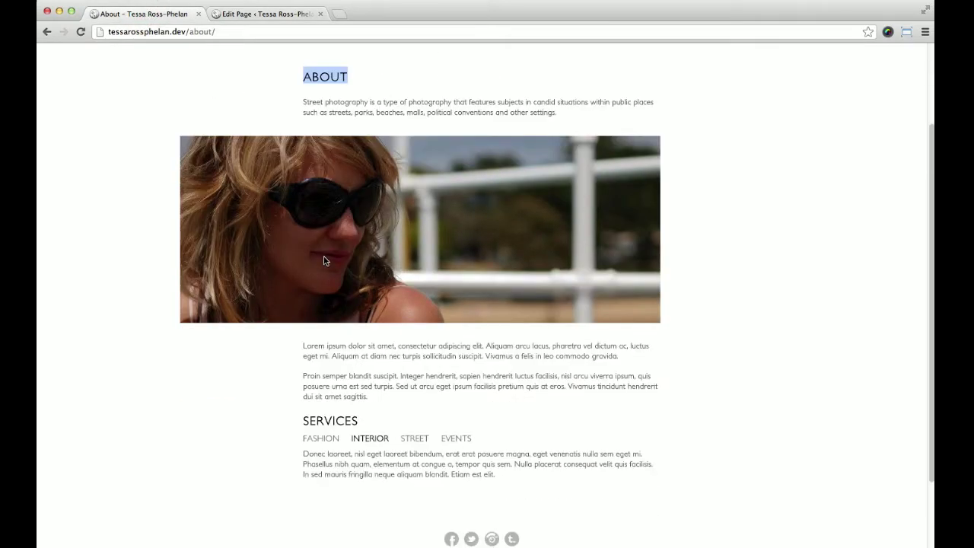
# Step: Format the Services heading in the page editor as Heading 3
pyautogui.click(271, 16)
pyautogui.click(233, 340)
pyautogui.doubleClick(181, 393)
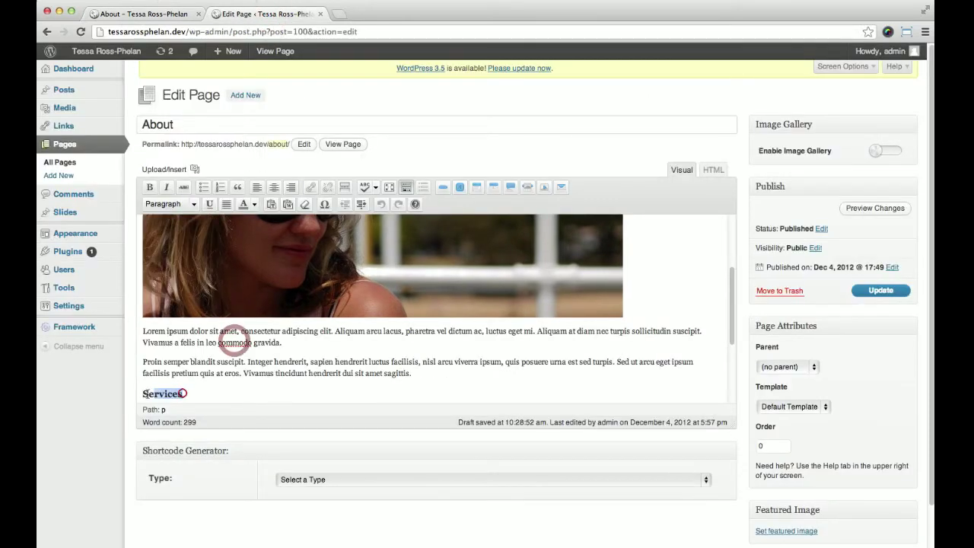
pyautogui.hotkey('ctrl', '3')
pyautogui.scroll(-1, 181, 394)
pyautogui.doubleClick(184, 345)
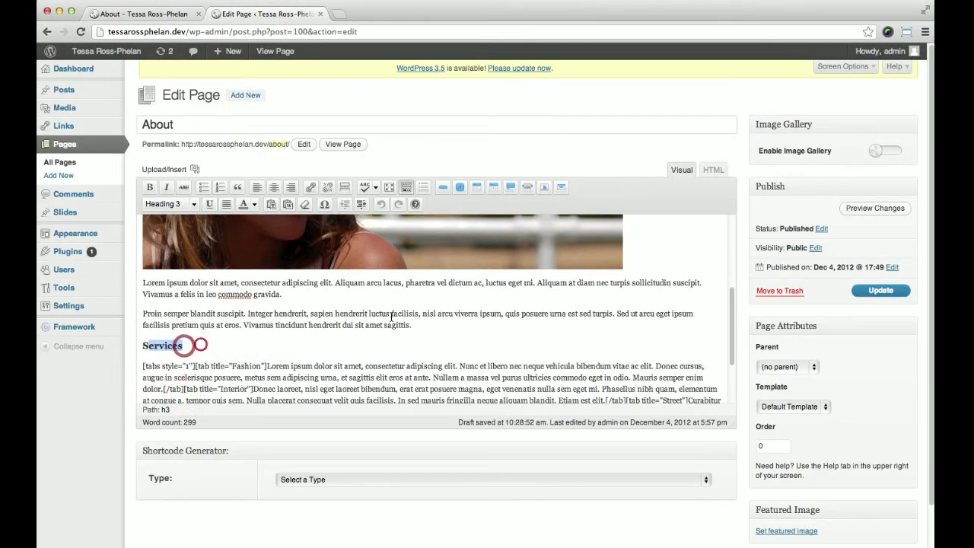
# Step: Check the h3 tags around Services in the HTML source, and return to visual editing
pyautogui.click(713, 169)
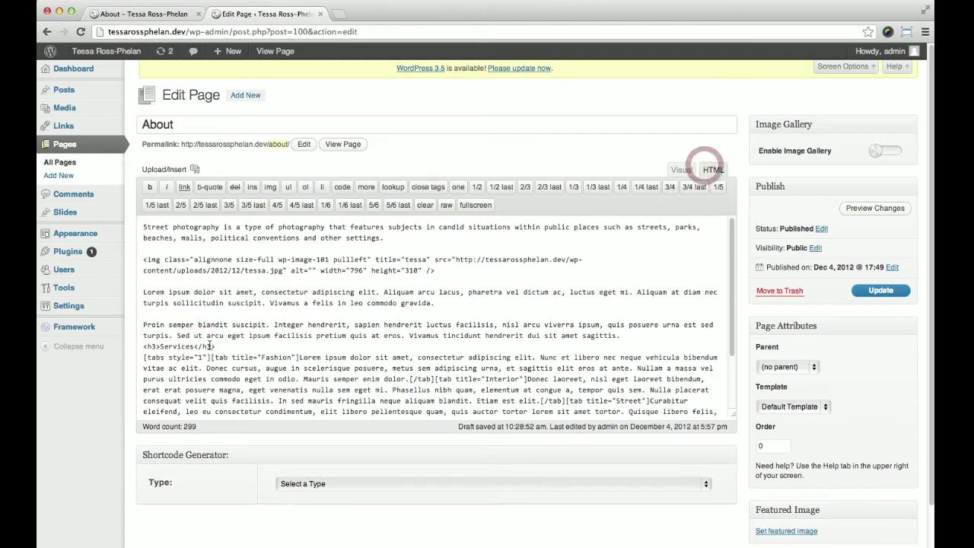
pyautogui.doubleClick(209, 346)
pyautogui.click(683, 169)
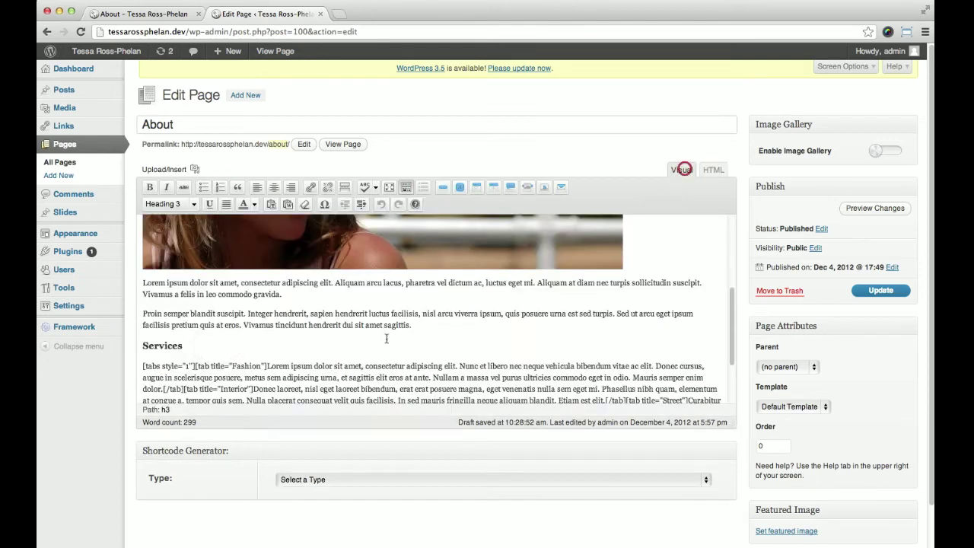
# Step: Add an empty paragraph after the closing tabs shortcode at the end of the page content
pyautogui.scroll(-4, 386, 338)
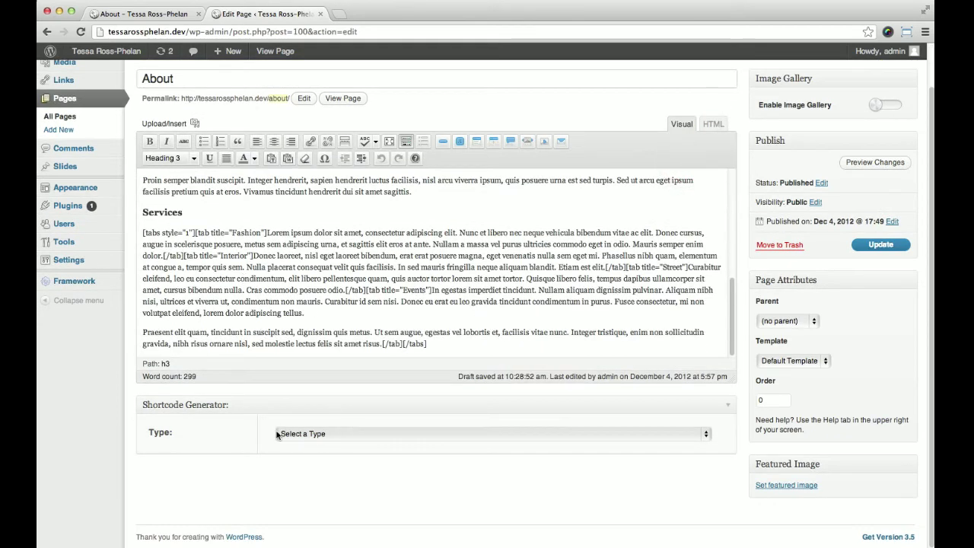
pyautogui.click(442, 350)
pyautogui.press('Return')
# Step: Set the Shortcode Generator type to Tabs
pyautogui.click(417, 434)
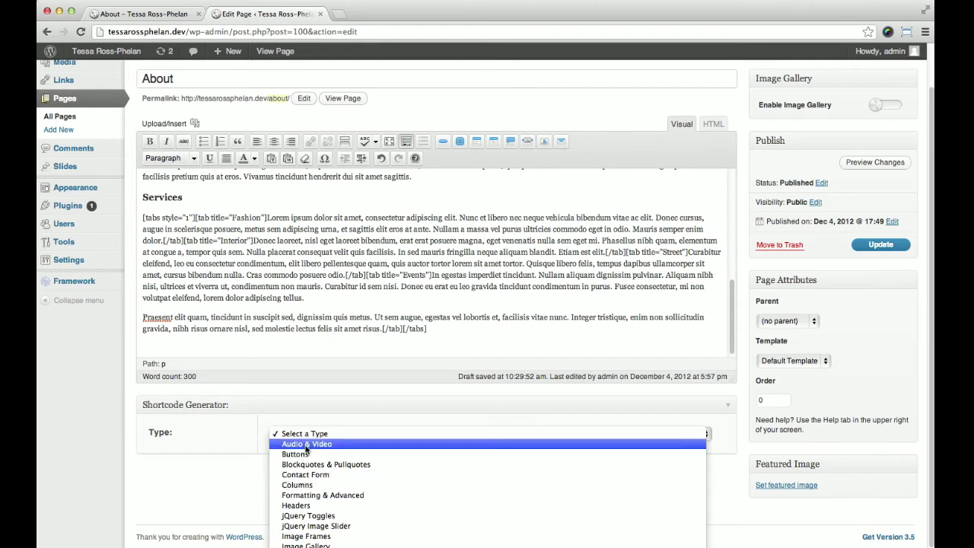
pyautogui.press('Down')
pyautogui.press('Down')
pyautogui.press('Down')
pyautogui.press('Down')
pyautogui.press('Down')
pyautogui.press('Down')
pyautogui.press('Down')
pyautogui.press('Down')
pyautogui.press('Down')
pyautogui.press('Down')
pyautogui.press('Down')
pyautogui.press('Down')
pyautogui.press('Down')
pyautogui.press('Down')
pyautogui.press('Return')
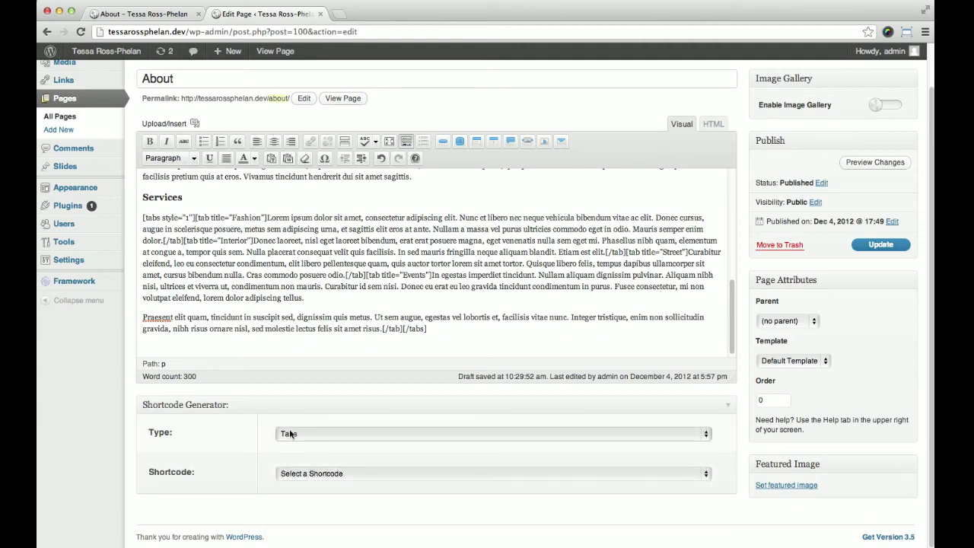
# Step: Choose the "Tabs – Wrapper – Step 1" shortcode and read the note about adding tab content
pyautogui.click(315, 475)
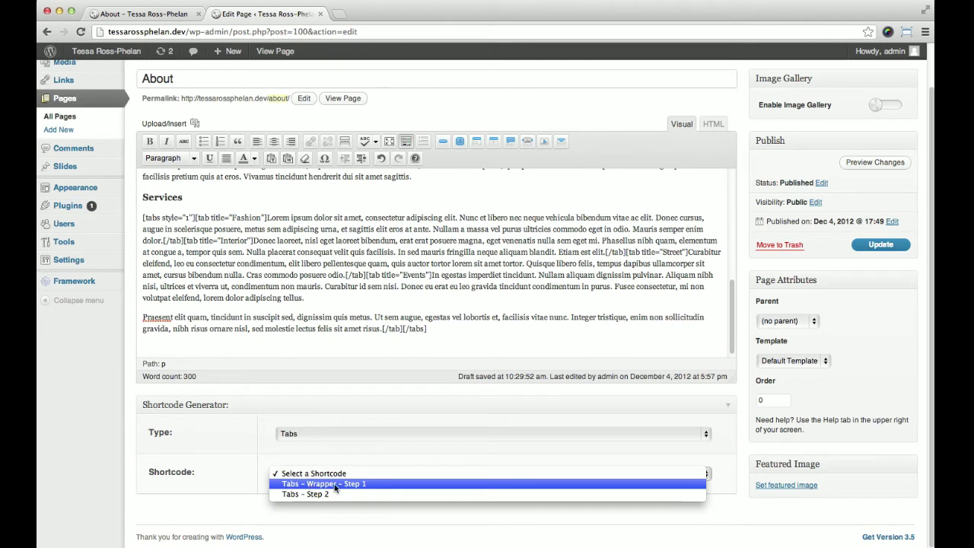
pyautogui.click(333, 486)
pyautogui.scroll(-4, 305, 503)
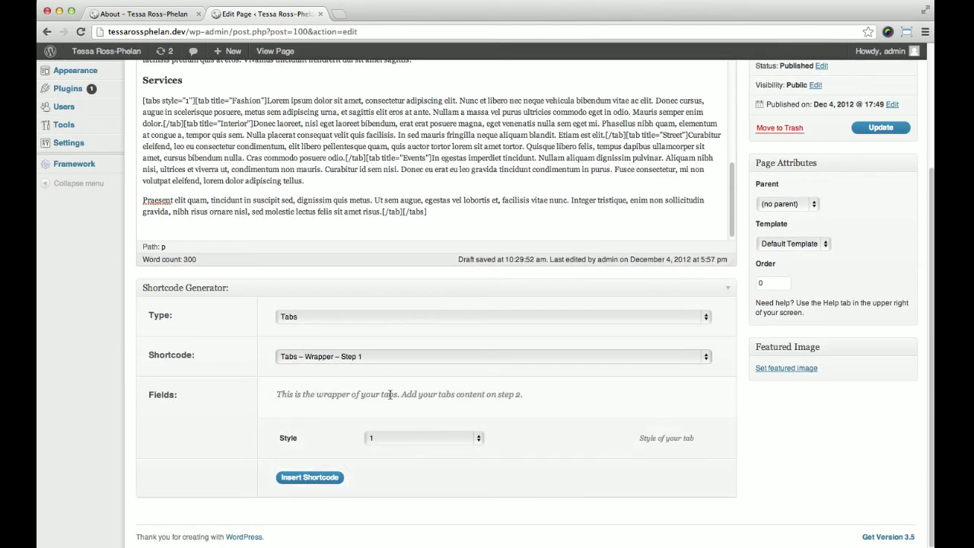
pyautogui.moveTo(390, 394); pyautogui.dragTo(504, 394)
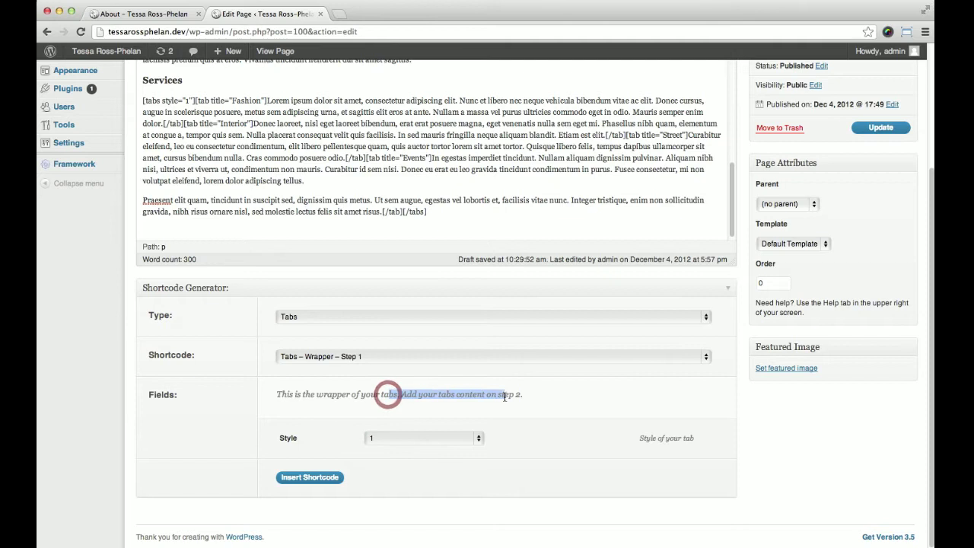
# Step: Insert the tabs wrapper shortcode with style 1 in the empty paragraph at the end of the page content
pyautogui.click(510, 461)
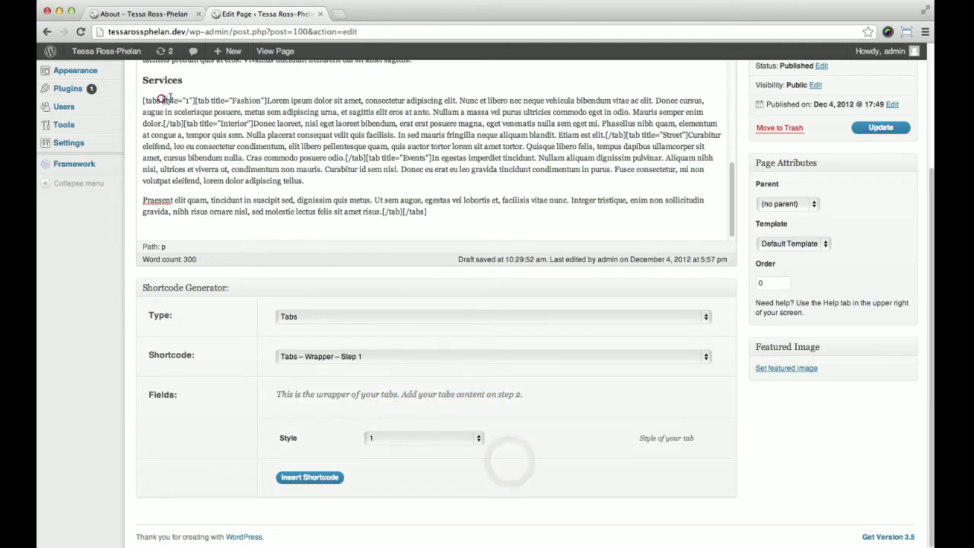
pyautogui.moveTo(161, 100); pyautogui.dragTo(184, 100)
pyautogui.click(255, 229)
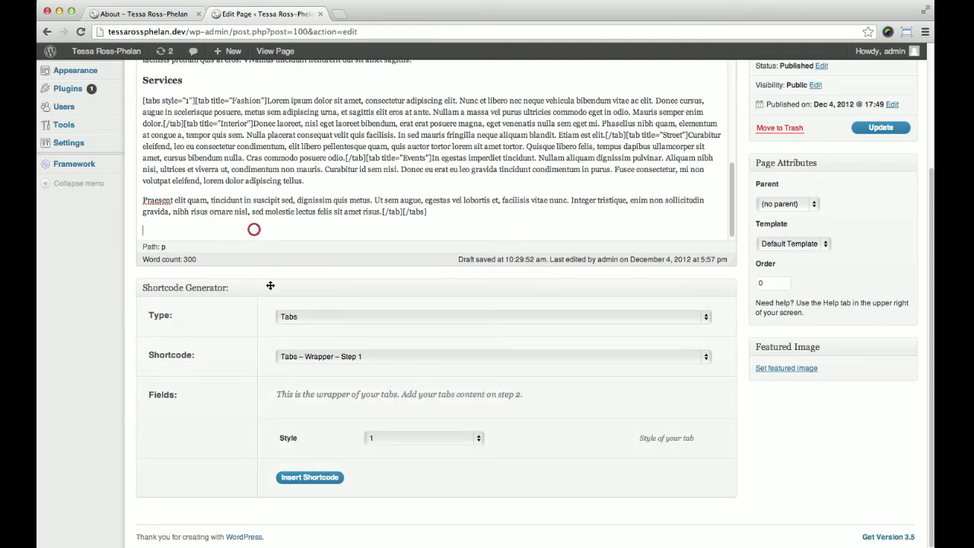
pyautogui.click(310, 477)
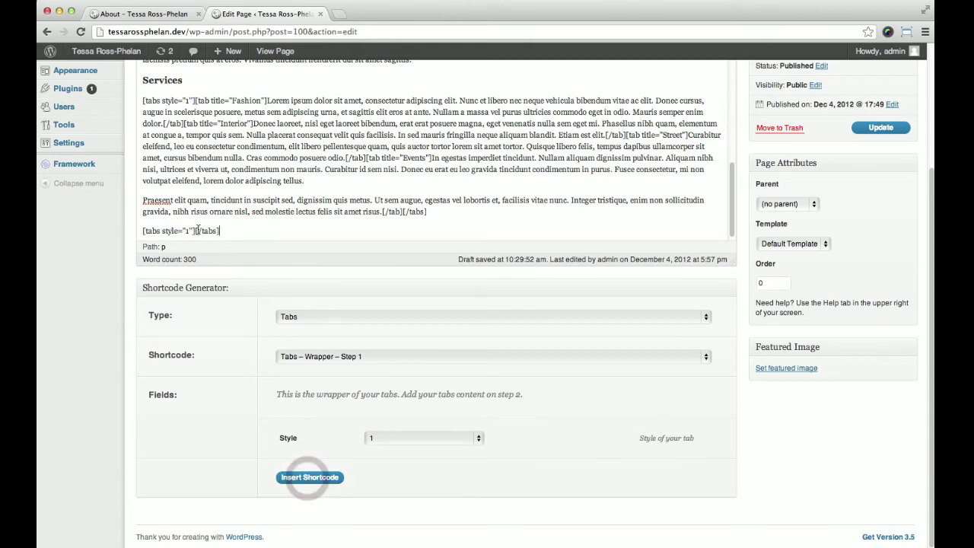
# Step: Choose the "Tabs – Step 2" shortcode and set the tab title to "This is an Example"
pyautogui.click(330, 357)
pyautogui.click(327, 366)
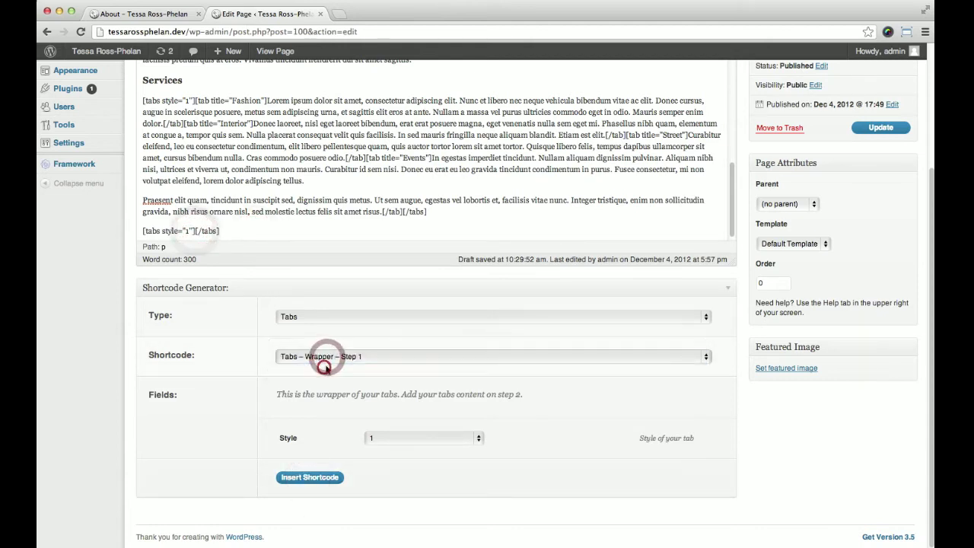
pyautogui.click(191, 231)
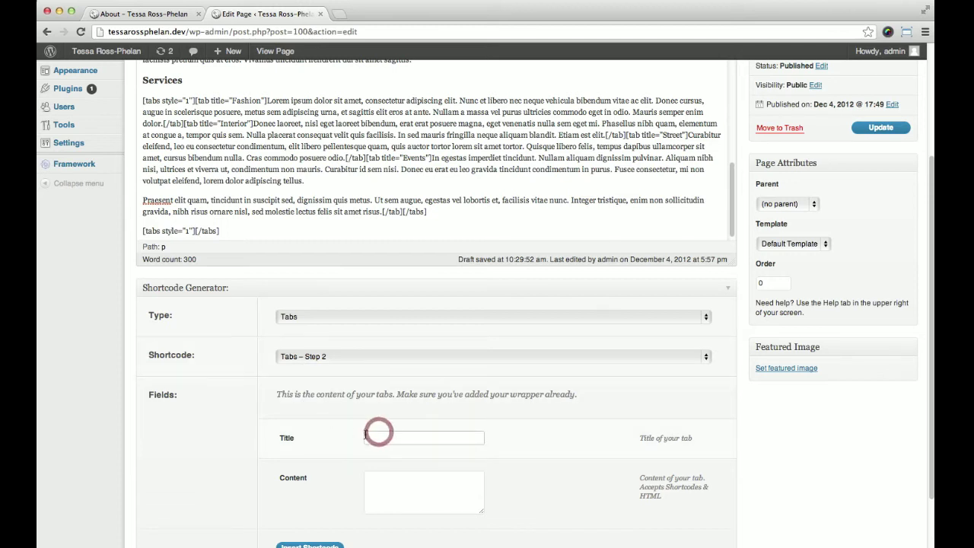
pyautogui.click(134, 13)
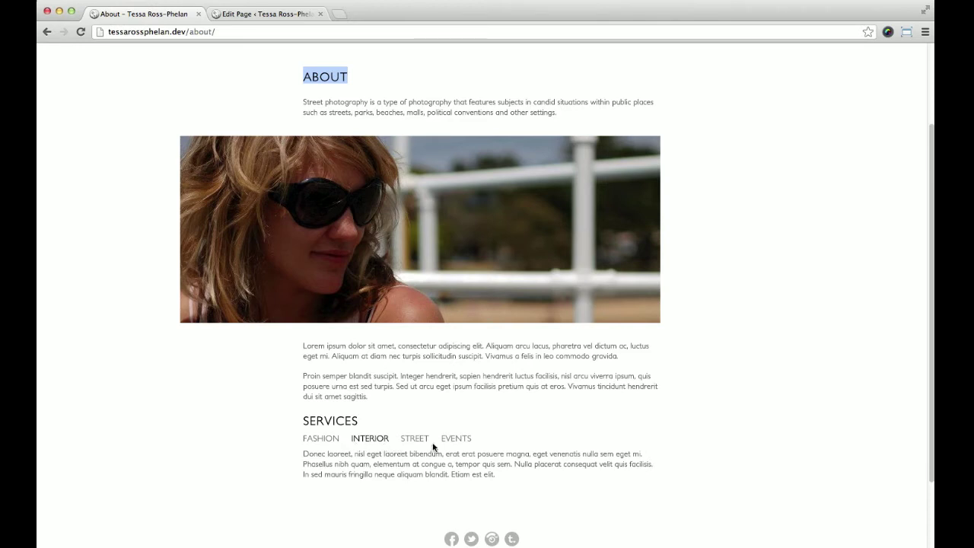
pyautogui.click(249, 15)
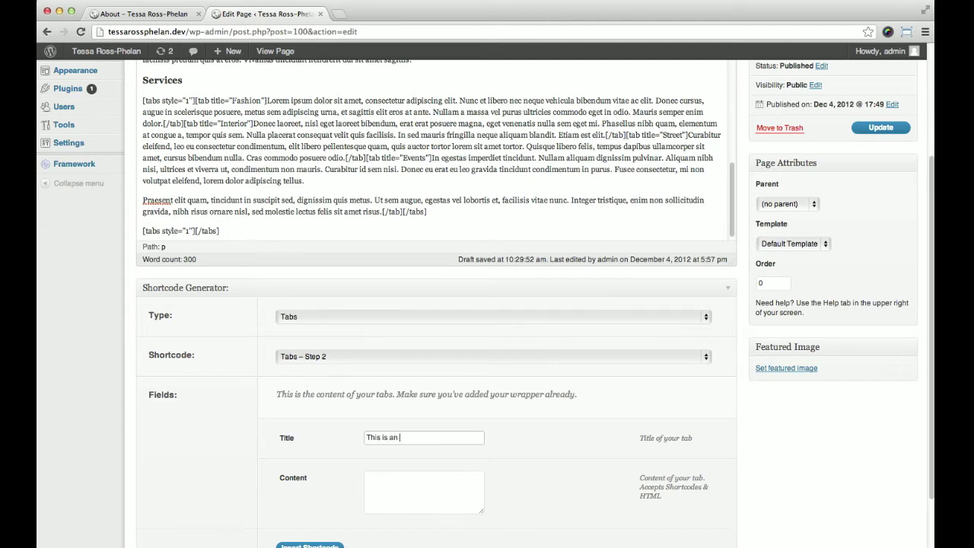
pyautogui.click(431, 497)
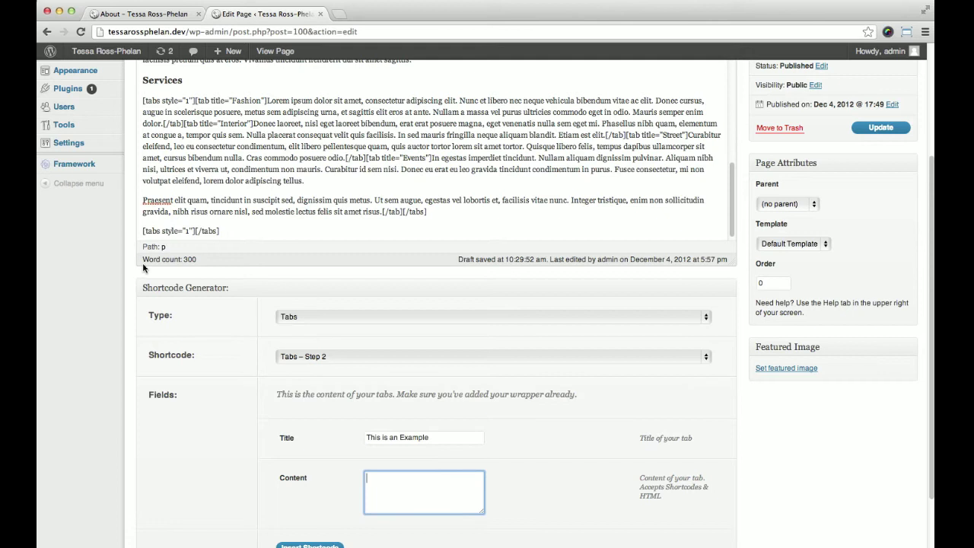
# Step: Review the new wrapper against the existing closing tab tags, and set the tab content to "Hello World!"
pyautogui.click(219, 230)
pyautogui.tripleClick(219, 229)
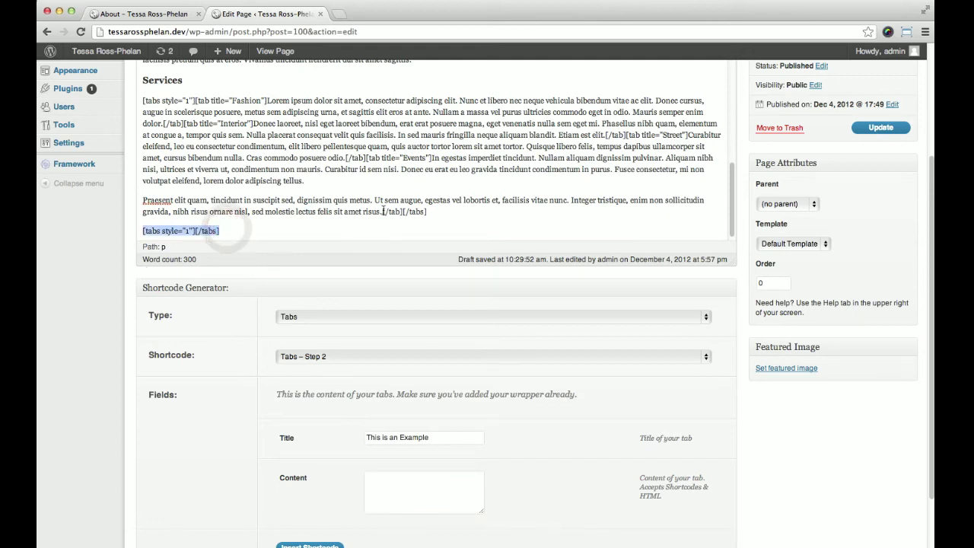
pyautogui.moveTo(380, 211); pyautogui.dragTo(422, 212)
pyautogui.click(436, 213)
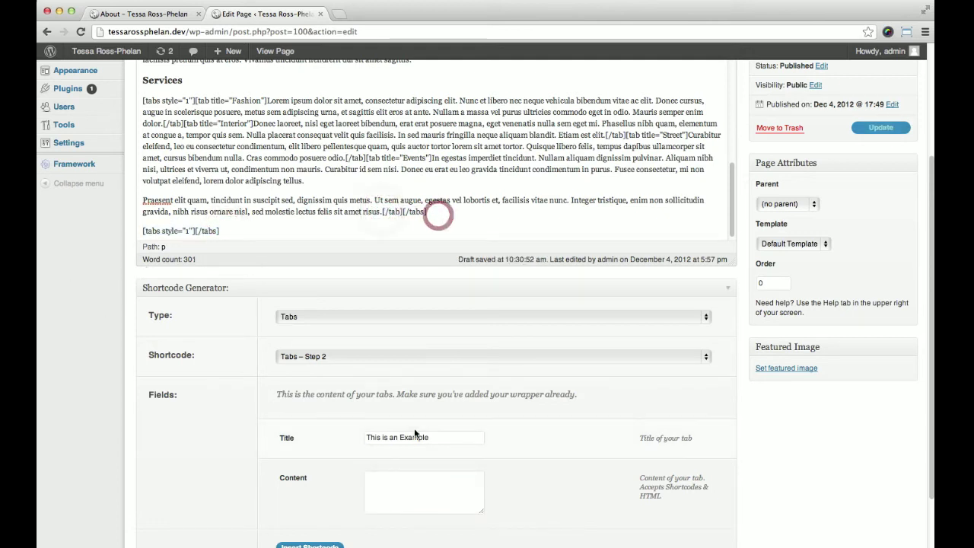
pyautogui.scroll(-3, 430, 211)
pyautogui.click(455, 432)
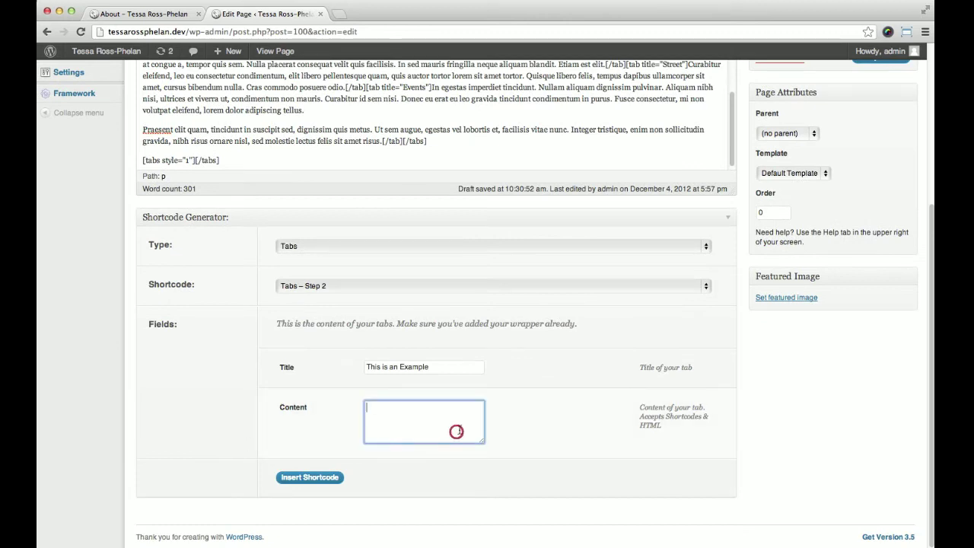
pyautogui.write('Hello World!')
# Step: Insert the tab shortcode between the opening and closing tags of the new tabs wrapper
pyautogui.click(226, 156)
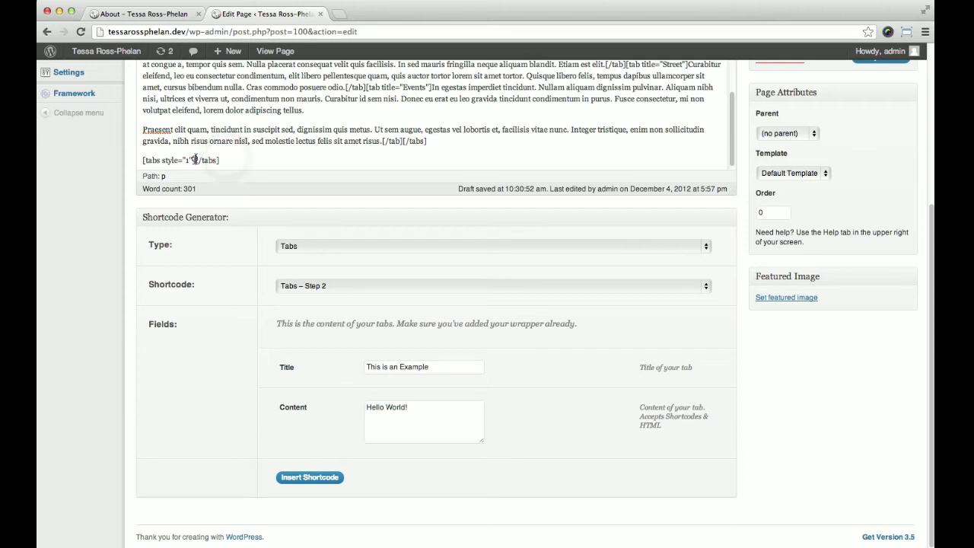
pyautogui.click(310, 478)
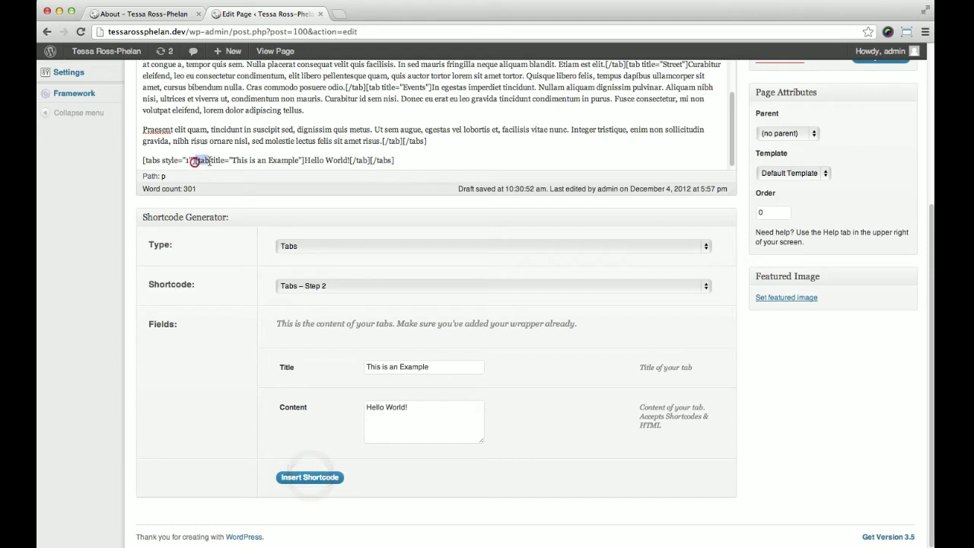
pyautogui.moveTo(194, 161); pyautogui.dragTo(373, 160)
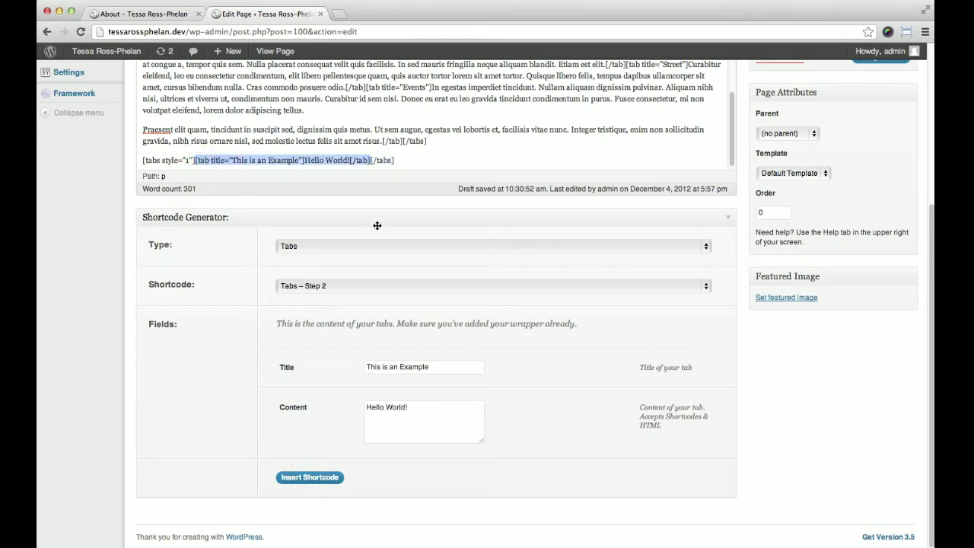
# Step: Insert a second tab titled "TAB #2" with the content "Hello World!" directly after the first tab in the new wrapper
pyautogui.click(363, 160)
pyautogui.tripleClick(458, 366)
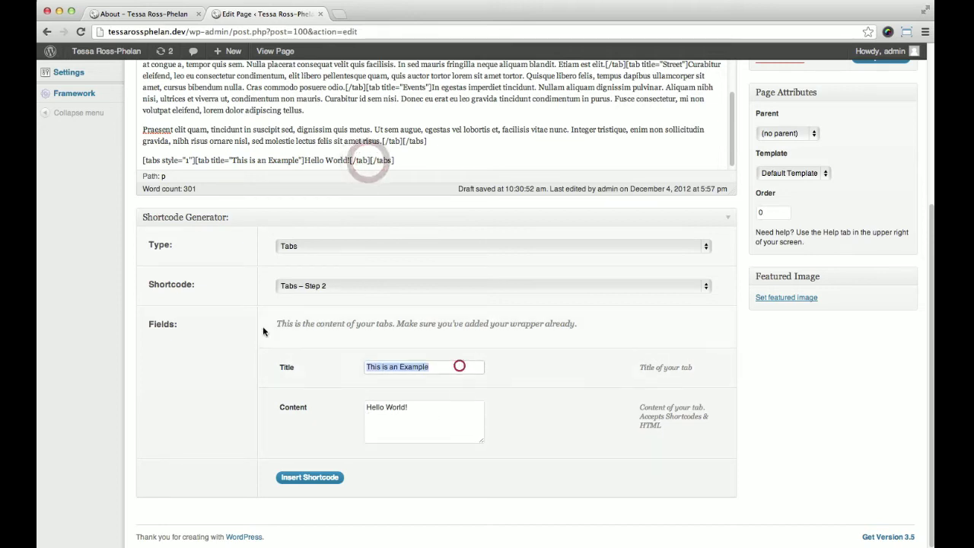
pyautogui.write('TAB #2')
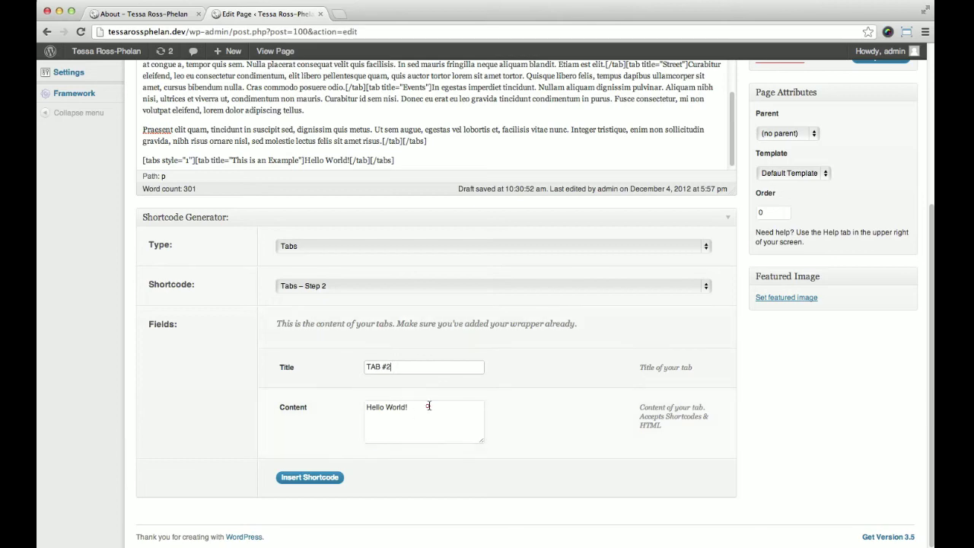
pyautogui.click(429, 406)
pyautogui.click(307, 477)
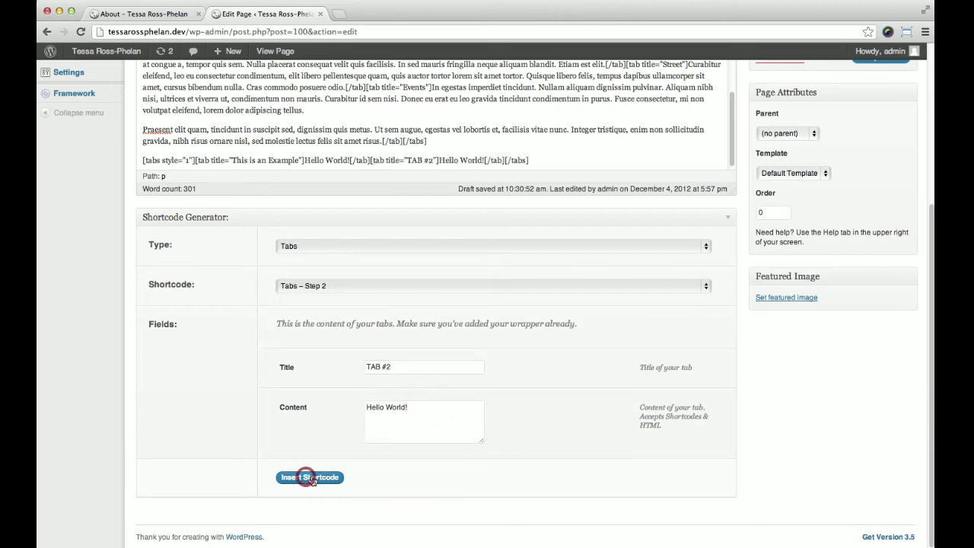
pyautogui.moveTo(560, 161); pyautogui.dragTo(172, 160)
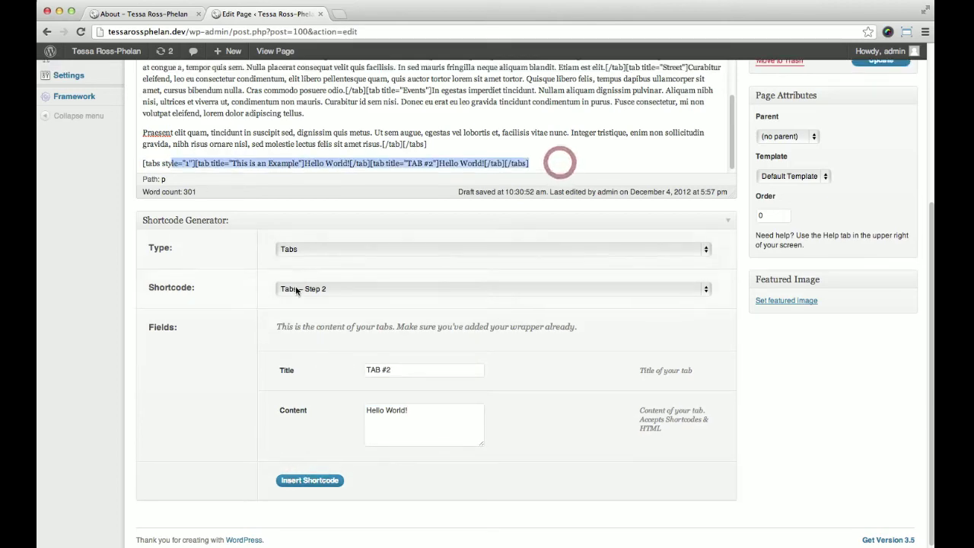
# Step: Update the About page, reload its live version and switch to TAB #2 in the new tabs section
pyautogui.scroll(3, 229, 161)
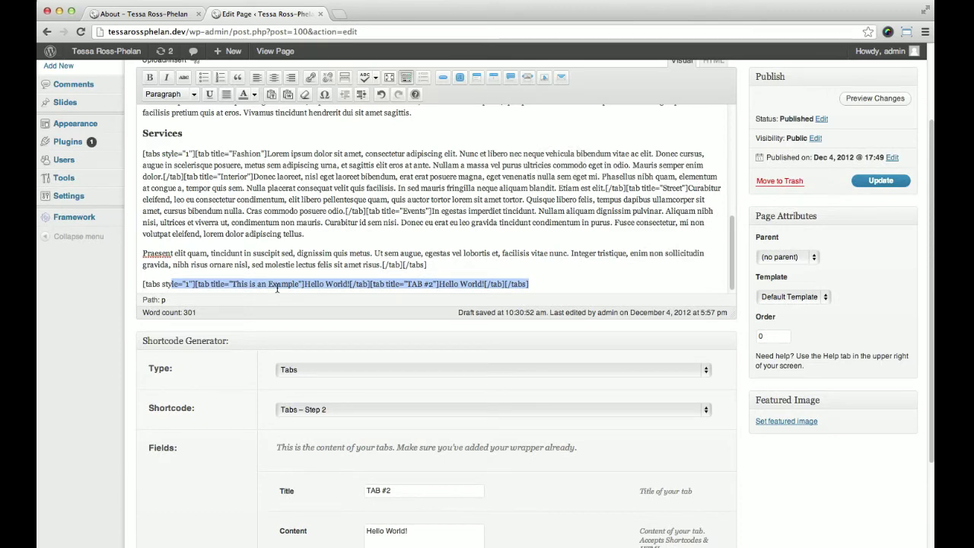
pyautogui.click(880, 181)
pyautogui.click(144, 13)
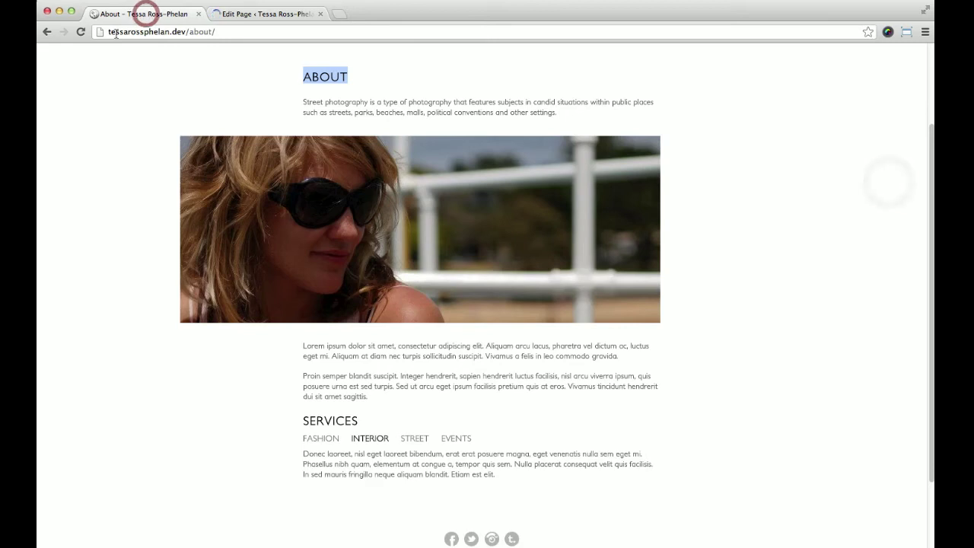
pyautogui.click(84, 32)
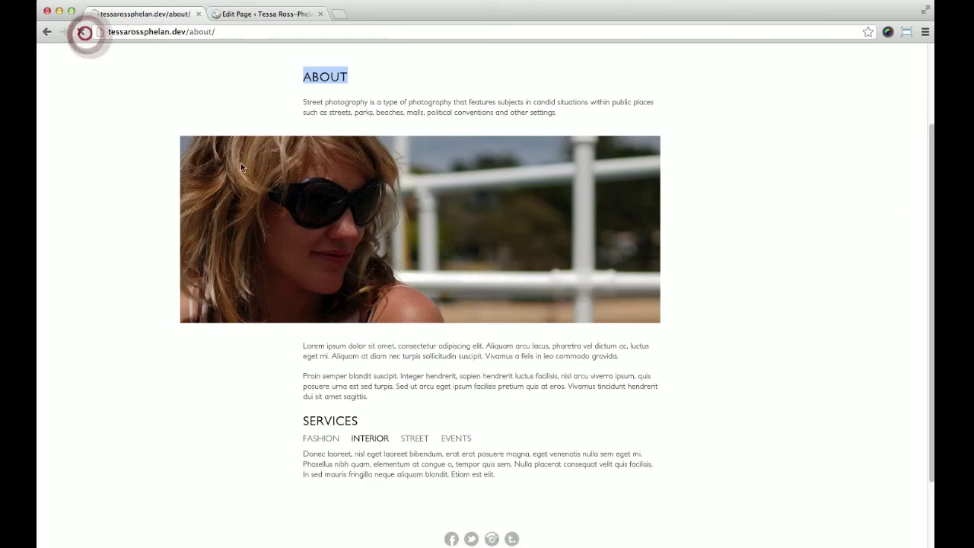
pyautogui.scroll(-3, 256, 167)
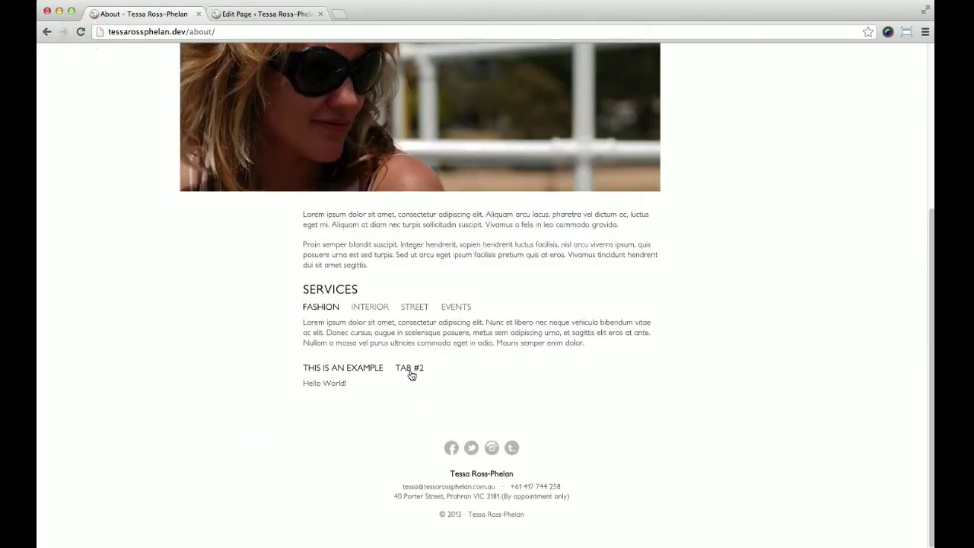
pyautogui.click(411, 368)
pyautogui.scroll(5, 195, 231)
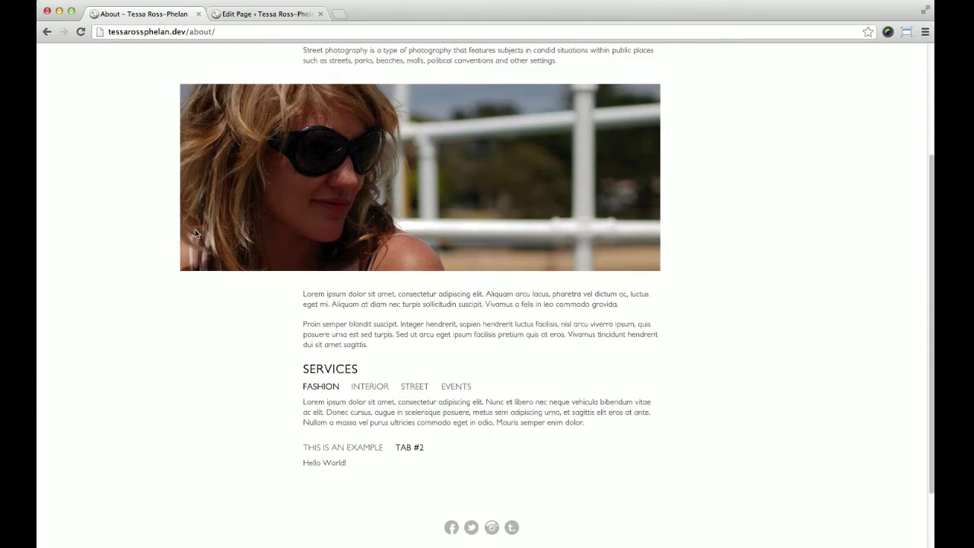
pyautogui.scroll(1, 193, 233)
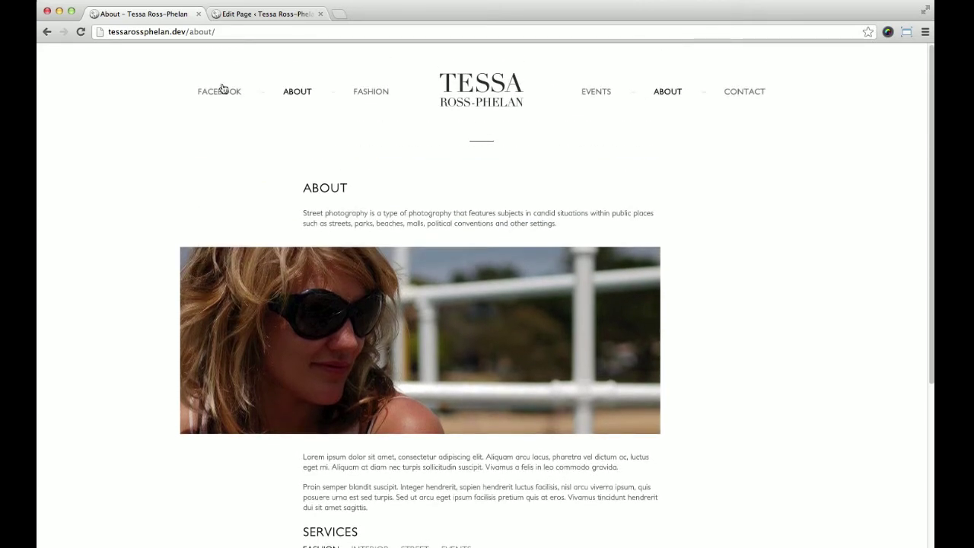
# Step: Return to the page editor, try bold on the opening words "Street photography", and remove it again
pyautogui.click(241, 15)
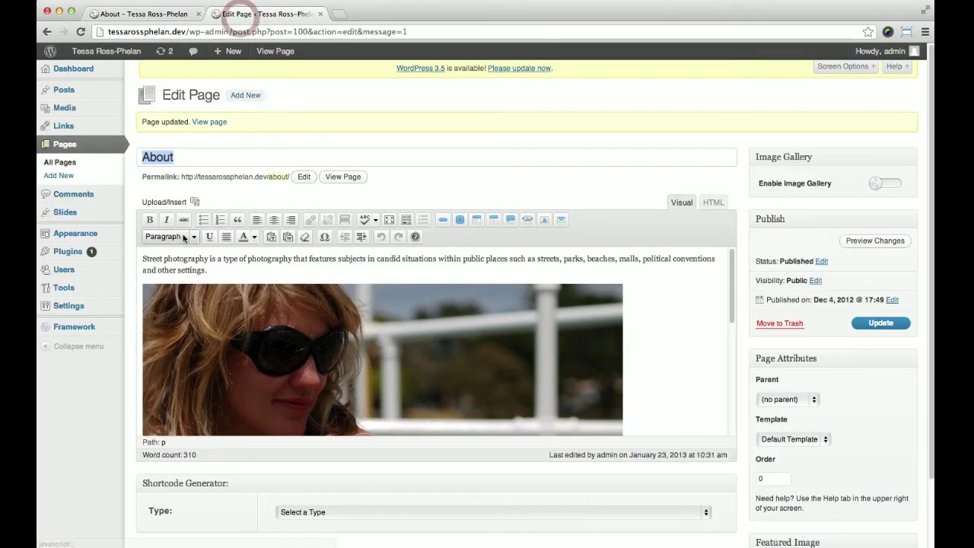
pyautogui.click(254, 236)
pyautogui.click(254, 237)
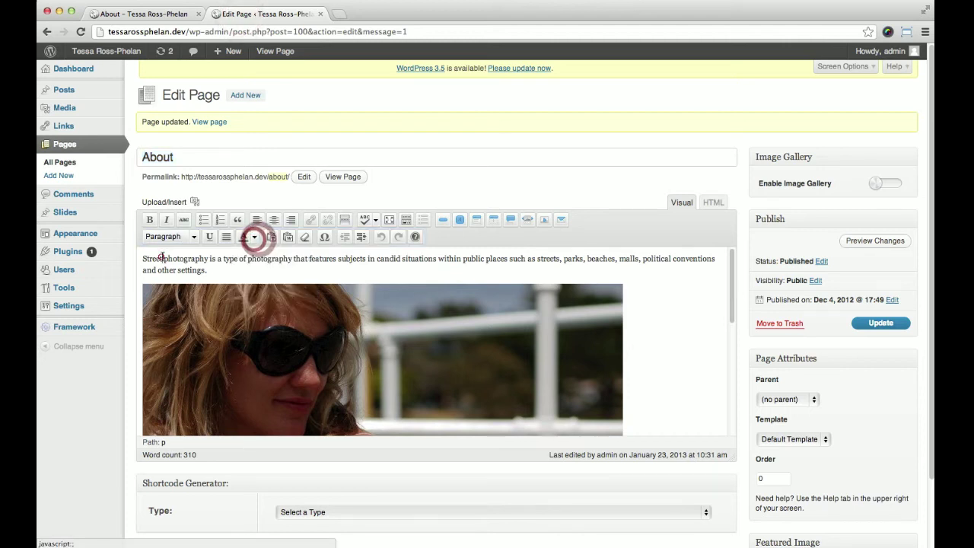
pyautogui.moveTo(160, 259); pyautogui.dragTo(213, 266)
pyautogui.click(147, 220)
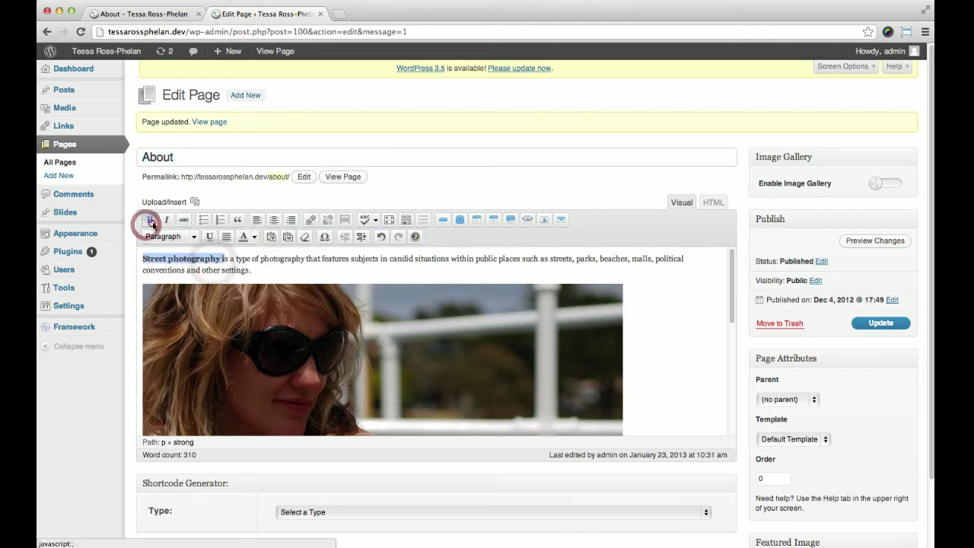
pyautogui.click(147, 221)
pyautogui.click(216, 267)
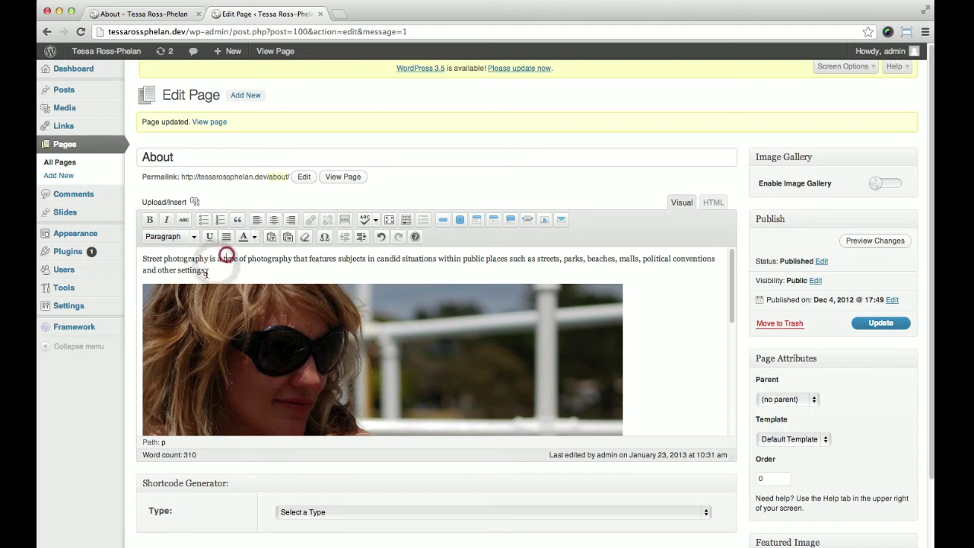
# Step: Try a block quote reading "SADFADSF" below the introductory paragraph, and delete it again
pyautogui.click(206, 271)
pyautogui.press('Return')
pyautogui.click(236, 220)
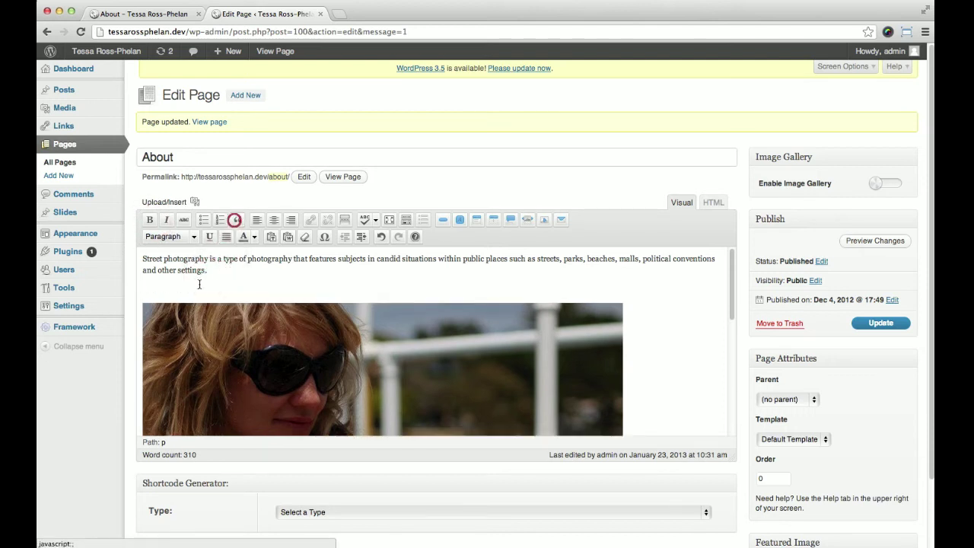
pyautogui.click(198, 284)
pyautogui.write('SADFADSF')
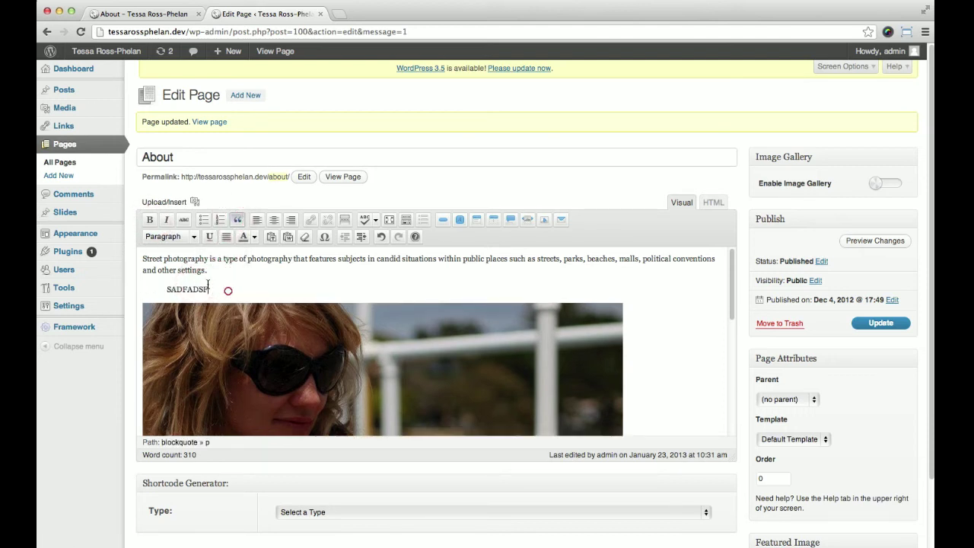
pyautogui.press('BackSpace')
pyautogui.press('BackSpace')
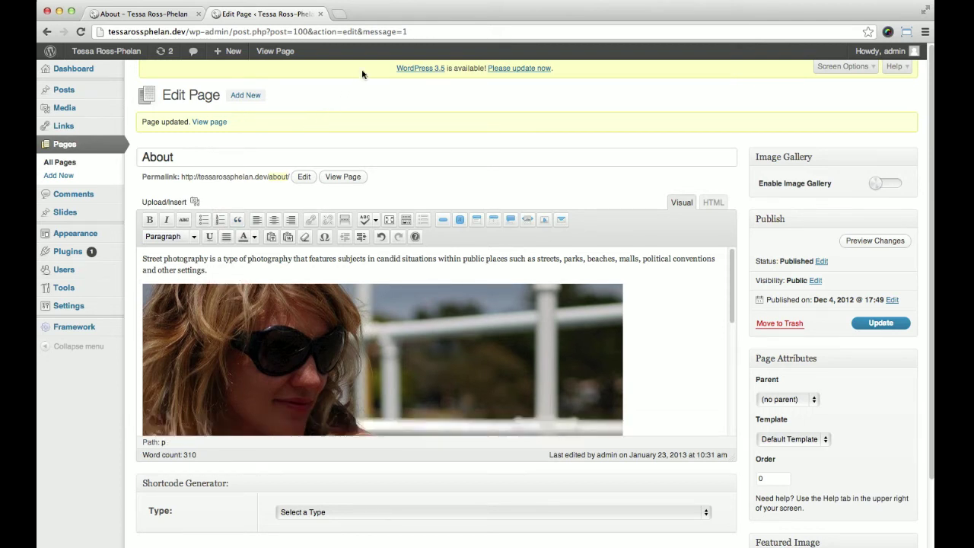
# Step: Open the Contact page for editing from the list of all pages
pyautogui.click(340, 14)
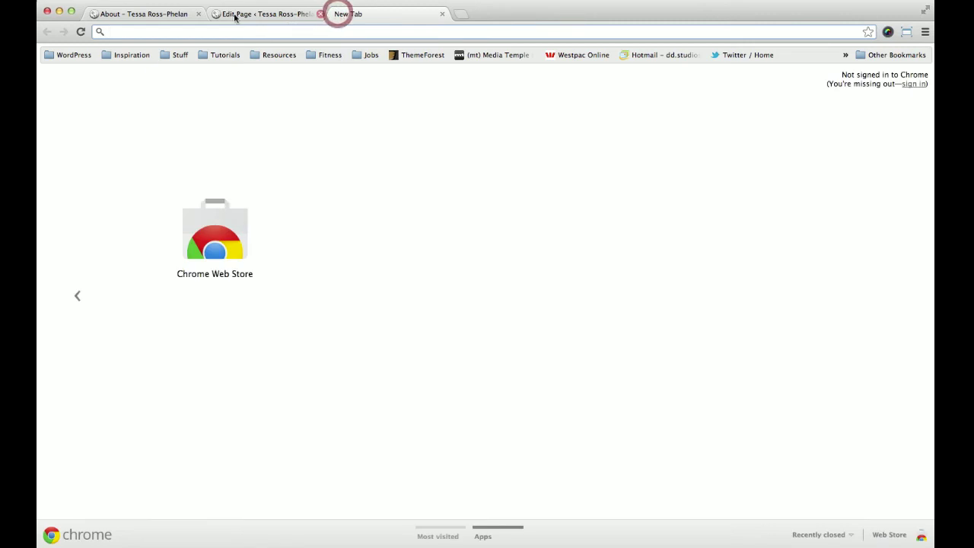
pyautogui.click(189, 15)
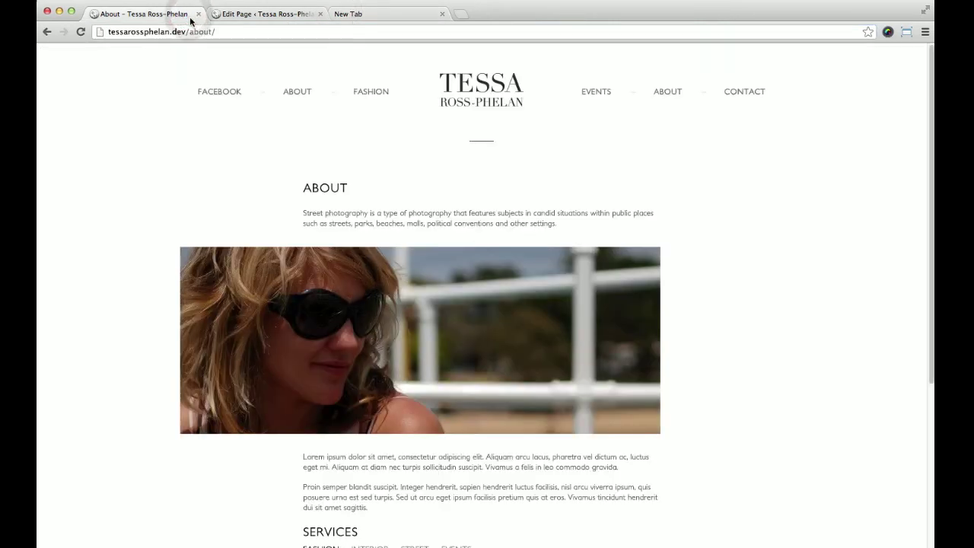
pyautogui.click(262, 15)
pyautogui.click(80, 161)
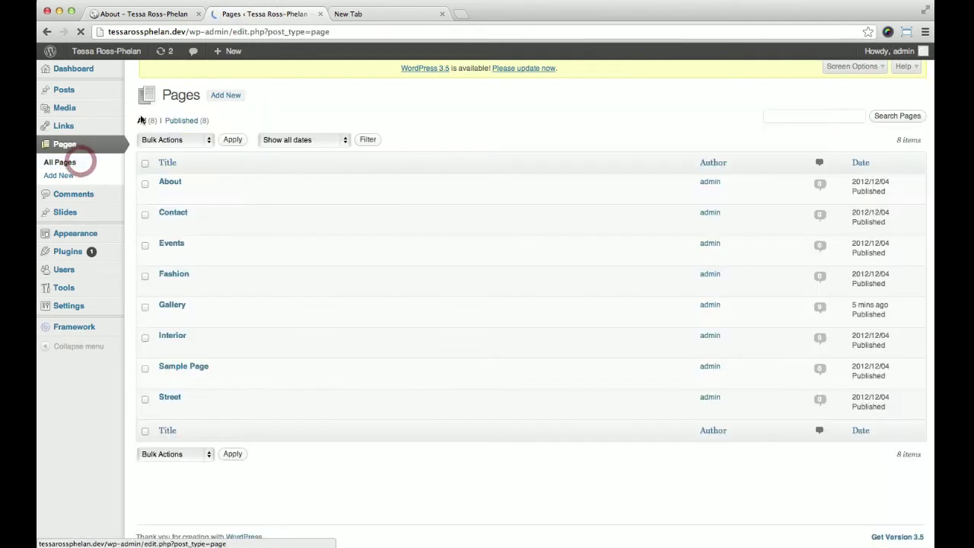
pyautogui.click(176, 210)
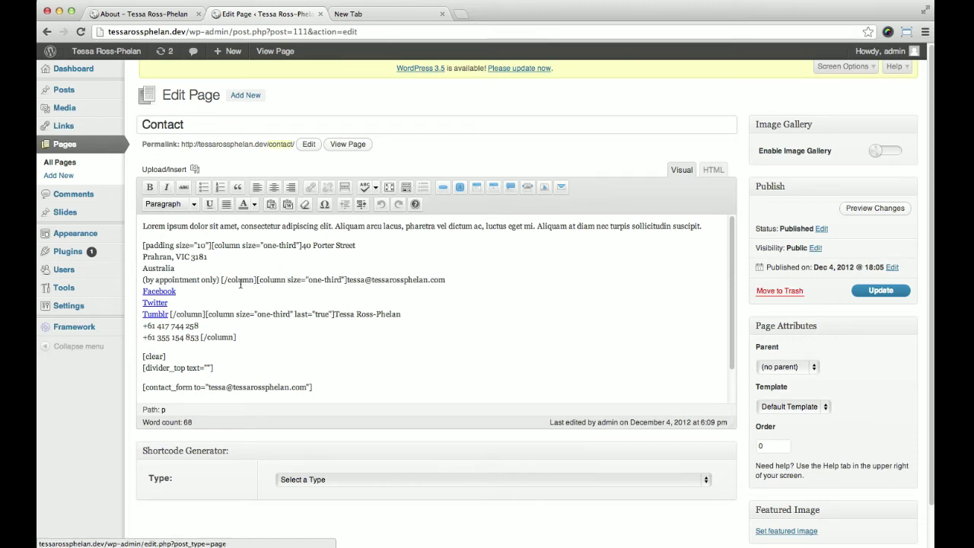
# Step: Examine the column shortcodes and the recipient address in the contact form shortcode of the Contact page content
pyautogui.moveTo(186, 314); pyautogui.dragTo(261, 315)
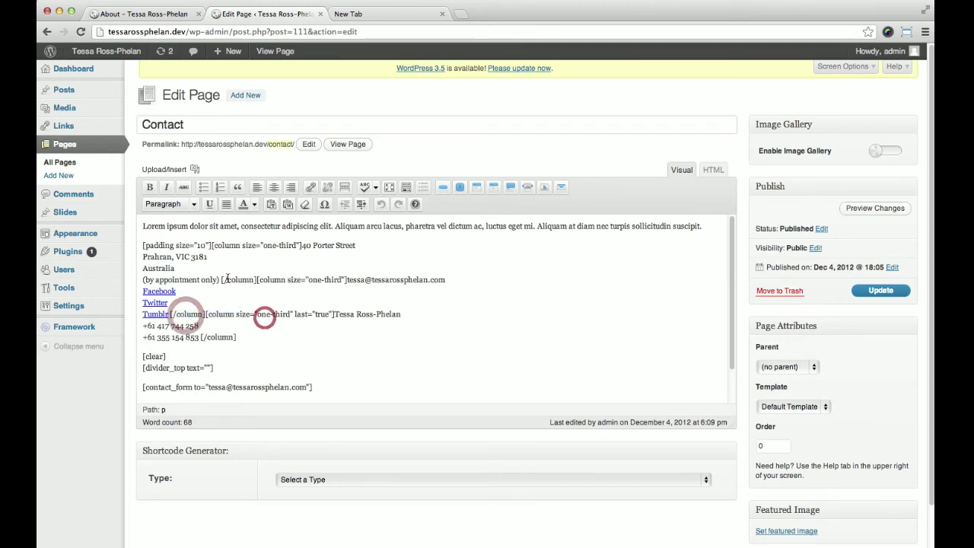
pyautogui.moveTo(221, 280); pyautogui.dragTo(257, 279)
pyautogui.scroll(-1, 256, 280)
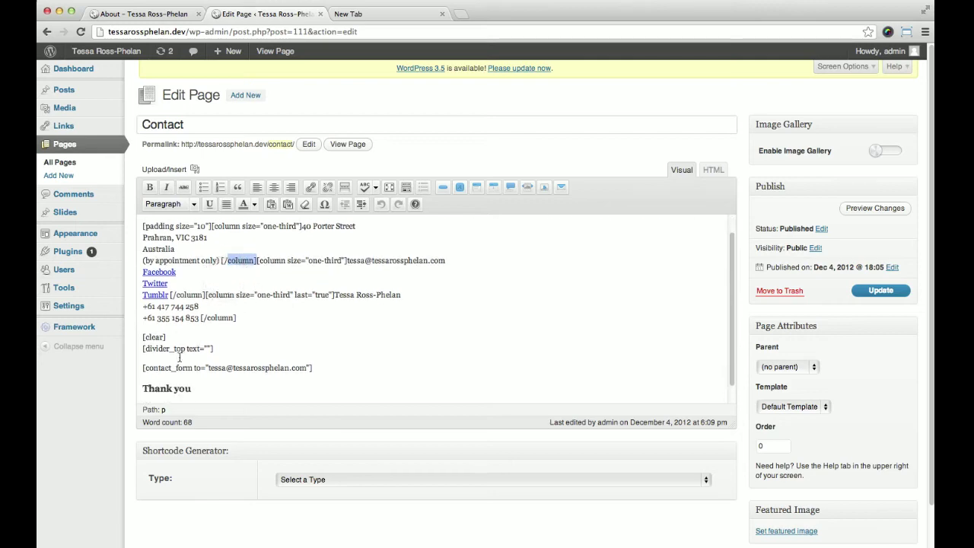
pyautogui.moveTo(207, 367); pyautogui.dragTo(280, 369)
pyautogui.scroll(-2, 211, 411)
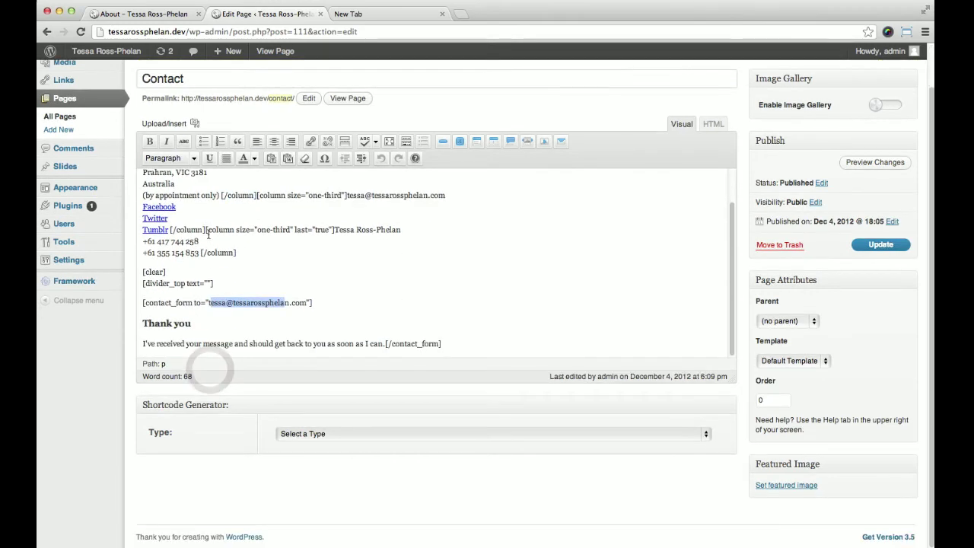
# Step: Try to open the Contact page from the navigation of the live About page
pyautogui.click(171, 21)
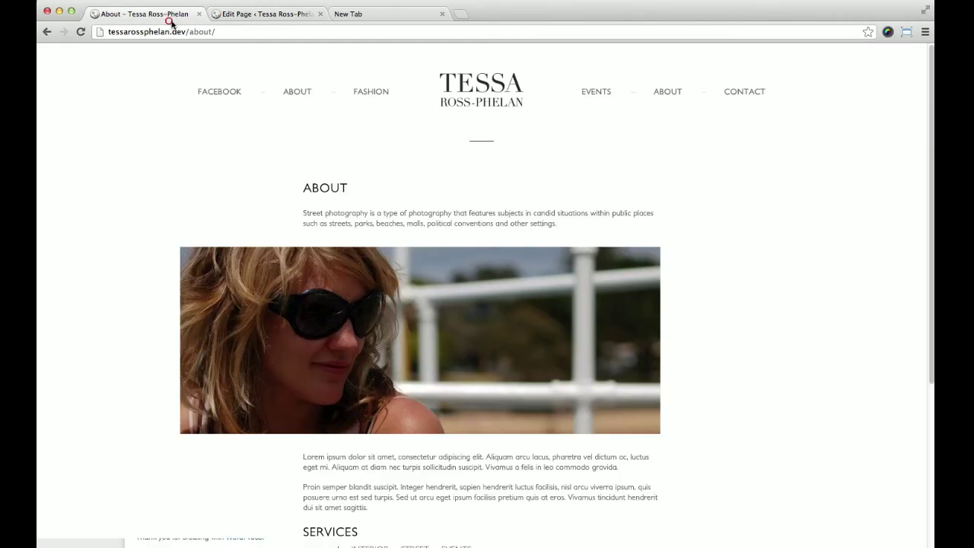
pyautogui.click(753, 97)
pyautogui.click(757, 94)
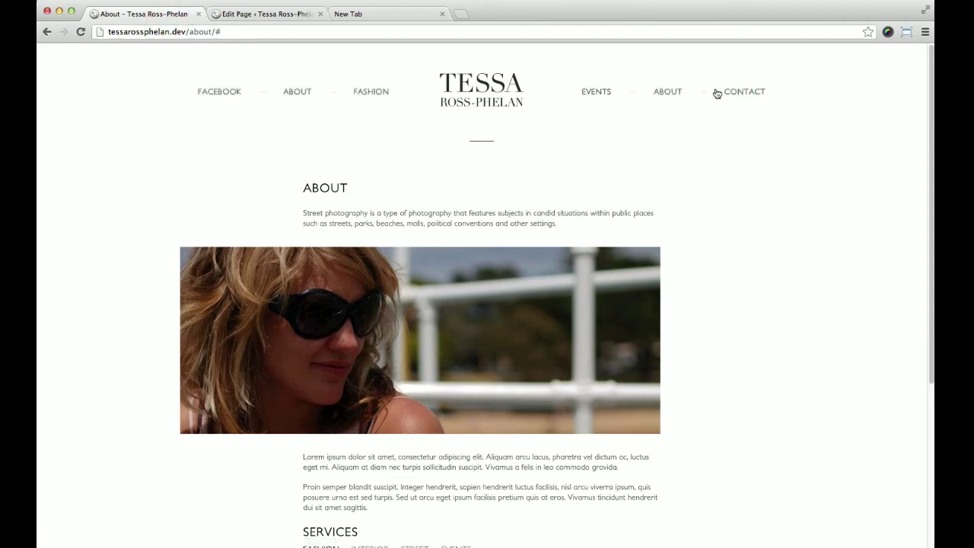
pyautogui.click(746, 92)
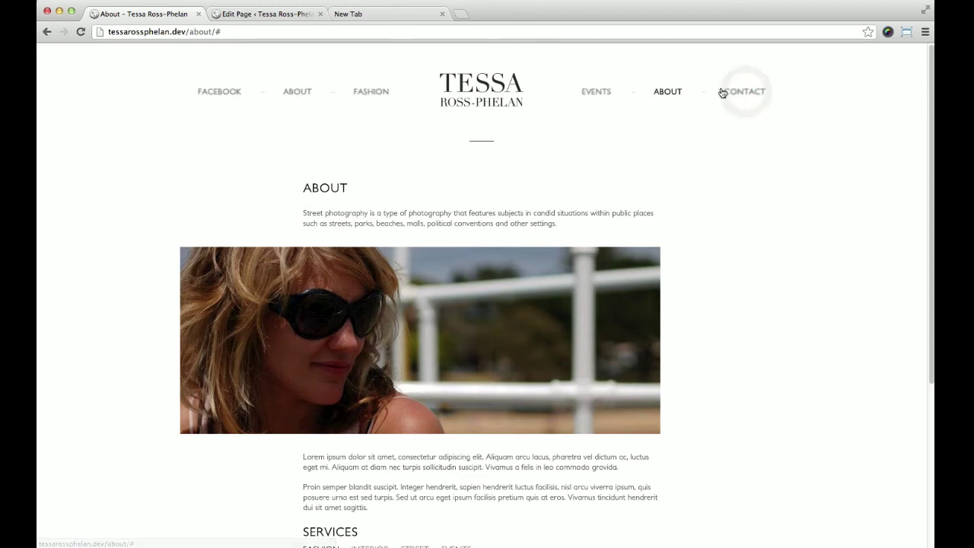
pyautogui.click(722, 96)
# Step: Return to the page editor, open the live Contact page in a new browser tab and examine its address column
pyautogui.click(283, 12)
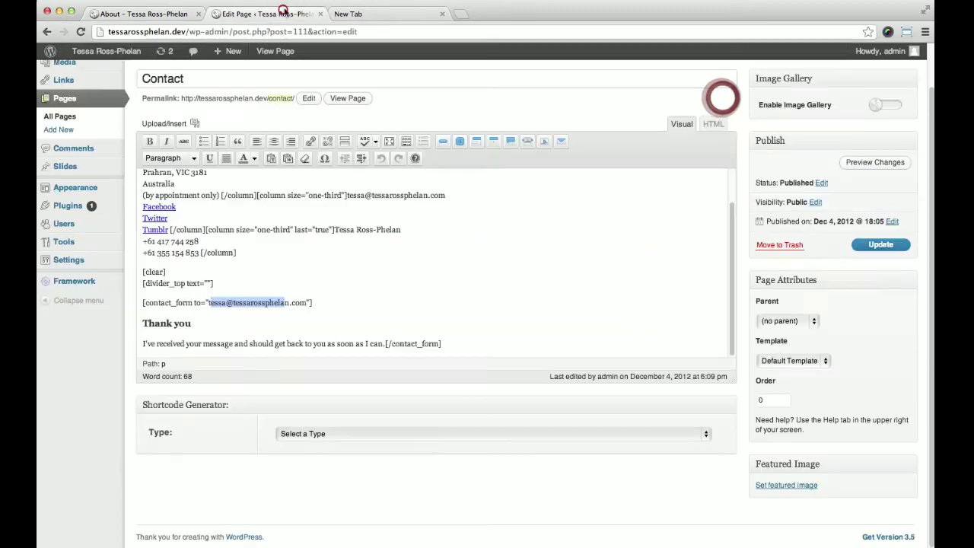
pyautogui.rightClick(346, 99)
pyautogui.click(366, 106)
pyautogui.click(361, 13)
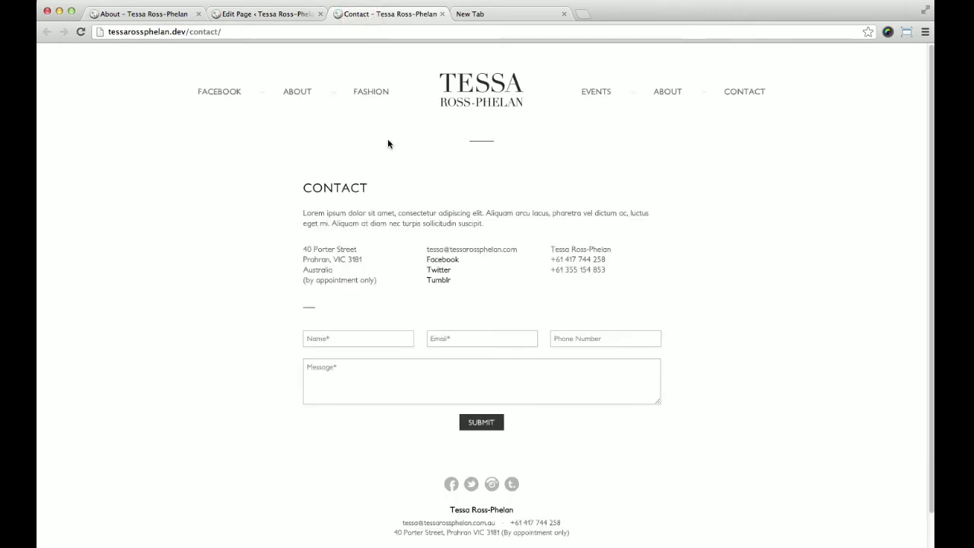
pyautogui.moveTo(350, 234); pyautogui.dragTo(337, 261)
pyautogui.click(319, 252)
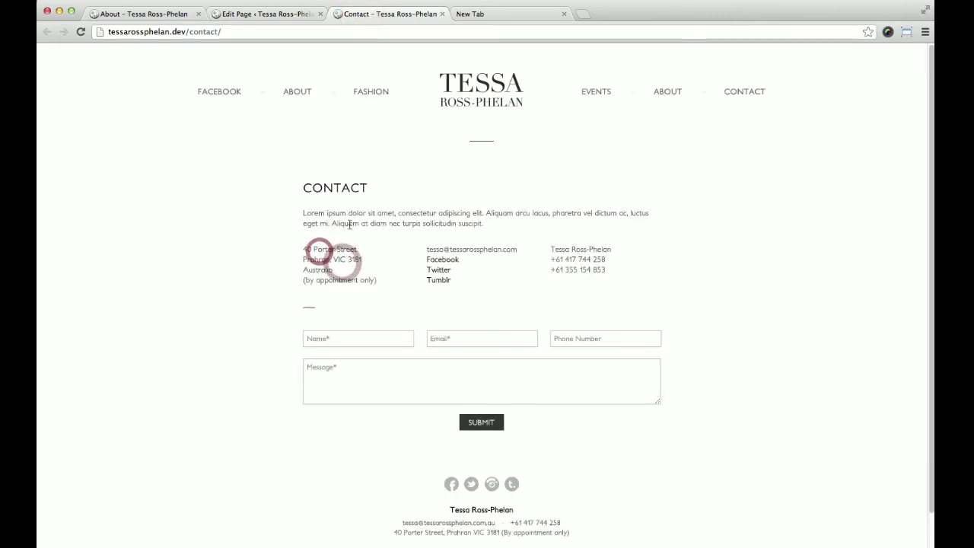
# Step: Return to the Contact page editor and set the URL of the Facebook link to http:/facebook.com
pyautogui.click(283, 14)
pyautogui.scroll(1, 201, 236)
pyautogui.click(160, 232)
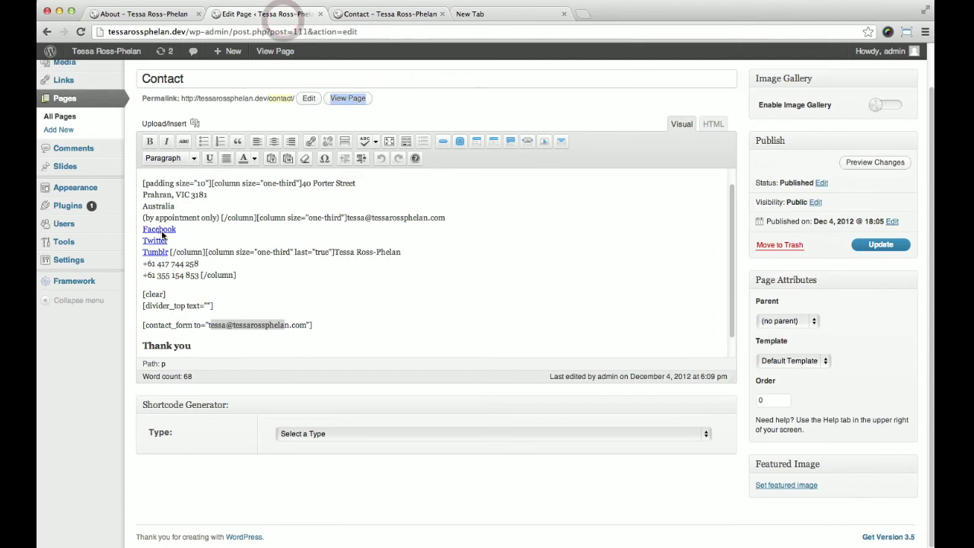
pyautogui.click(310, 140)
pyautogui.click(407, 269)
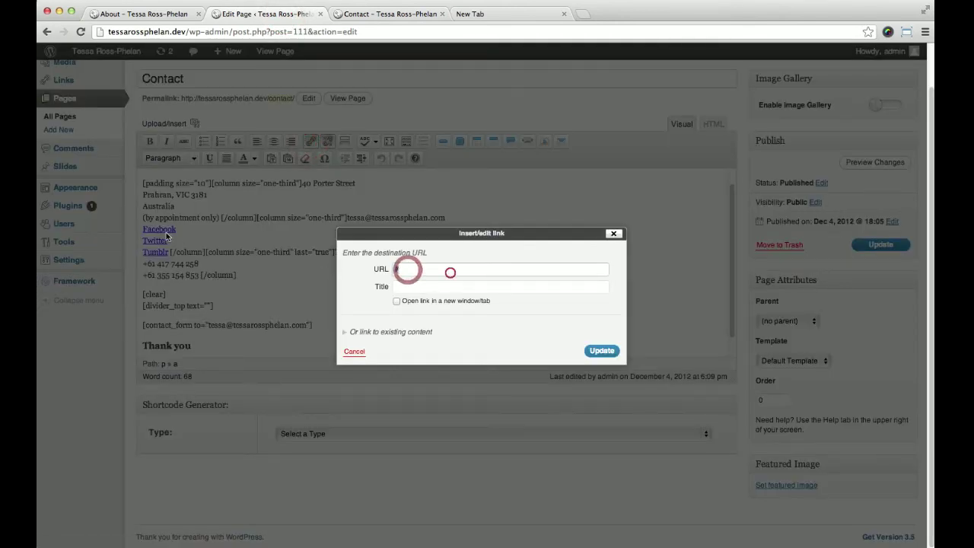
pyautogui.press('BackSpace')
pyautogui.write('HTTP://')
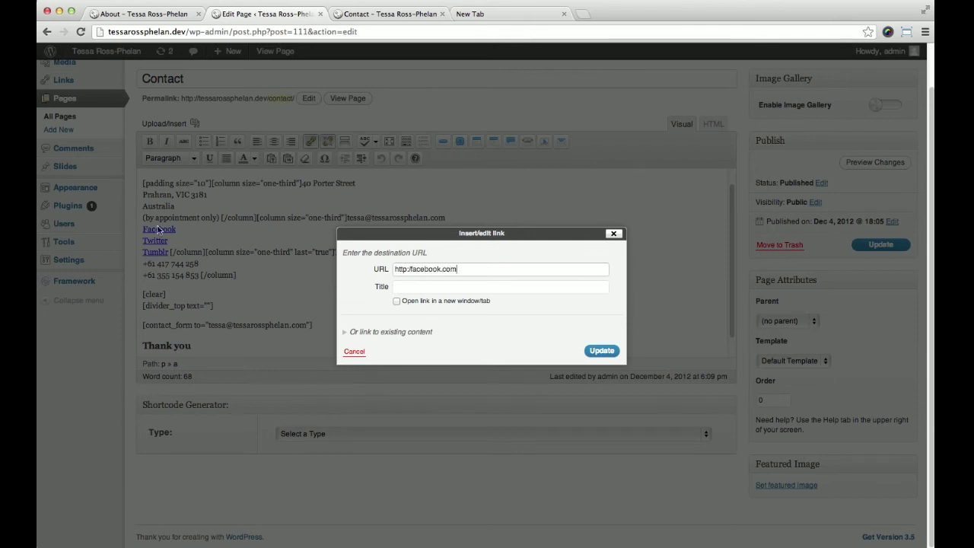
pyautogui.click(590, 351)
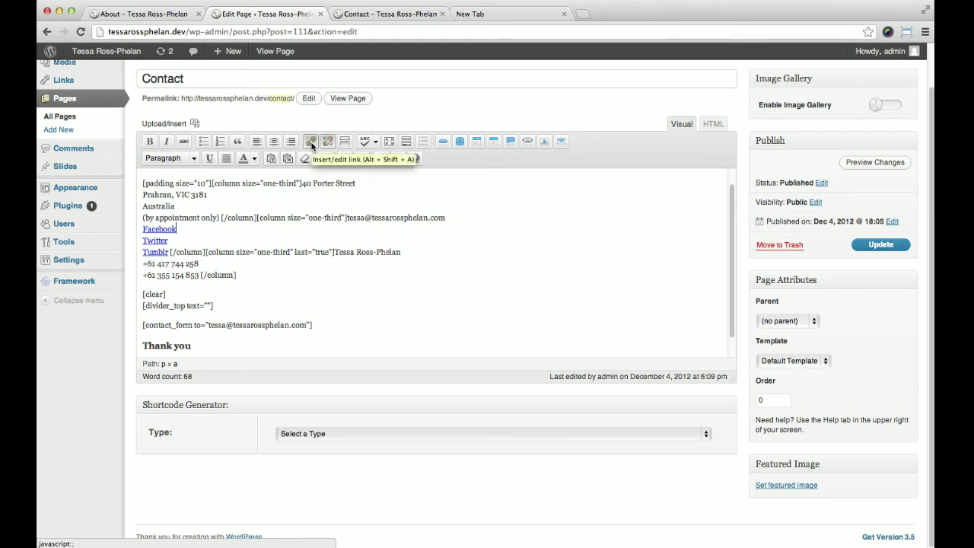
# Step: Open the link settings for the suburb name in the address and close them without adding a link
pyautogui.click(186, 234)
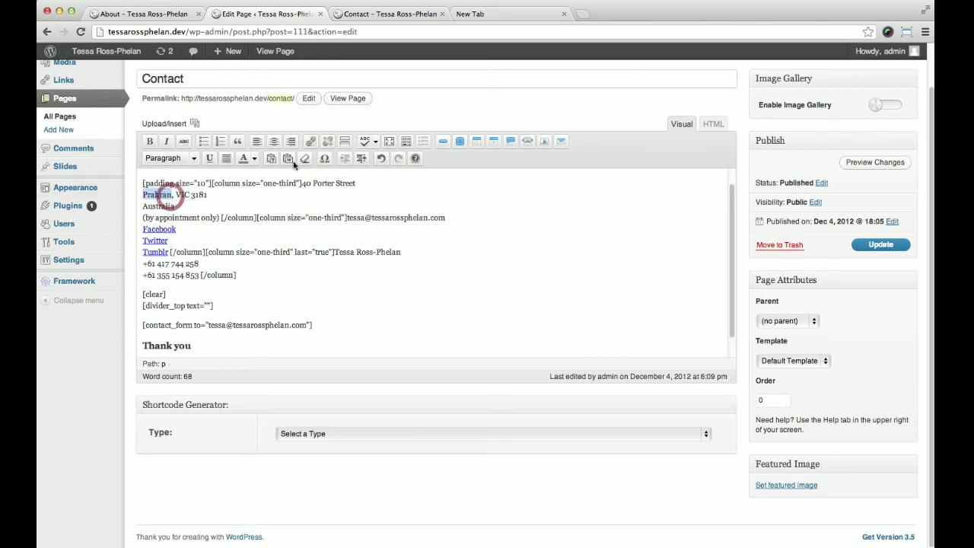
pyautogui.click(309, 141)
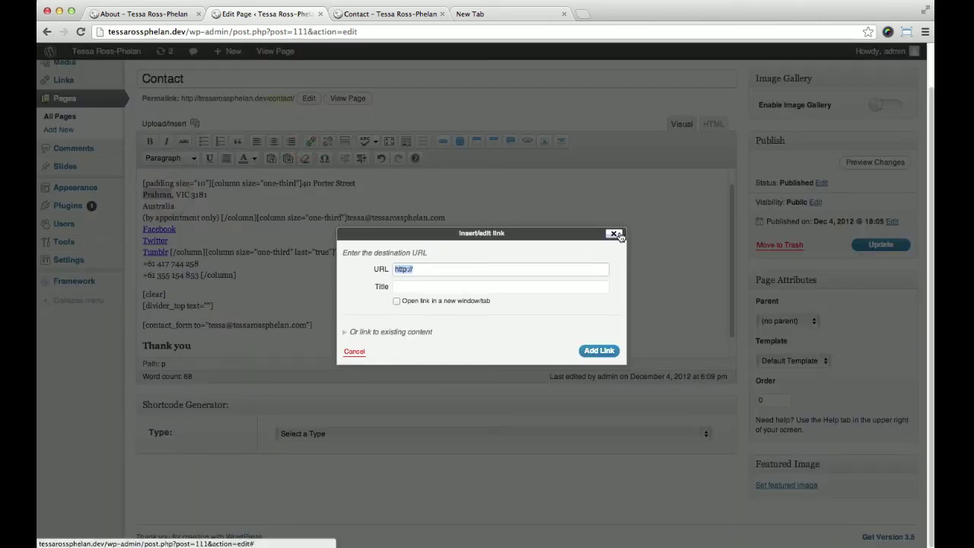
pyautogui.click(614, 234)
# Step: Examine the clear, divider_top and contact_form shortcodes, check the form on the live Contact page, and return to the editor
pyautogui.click(242, 281)
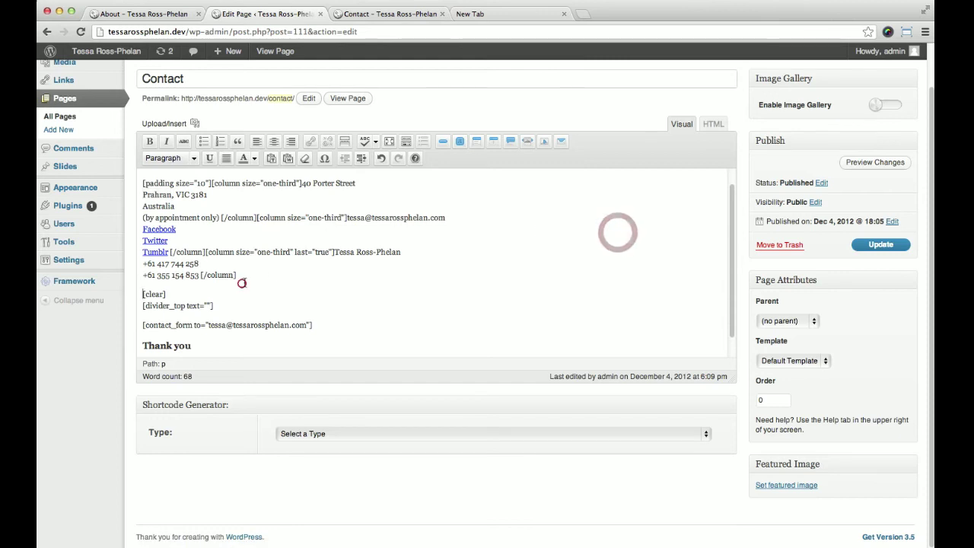
pyautogui.moveTo(142, 294); pyautogui.dragTo(165, 294)
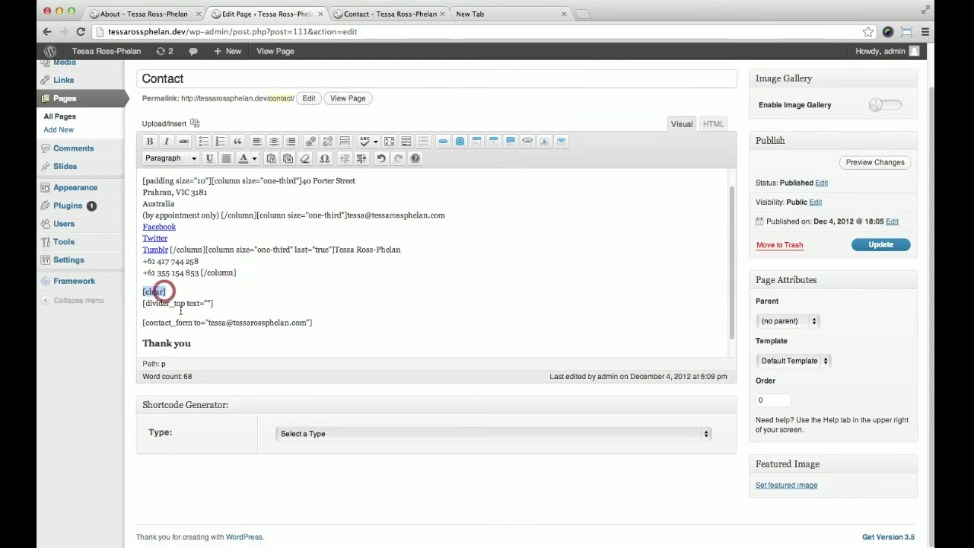
pyautogui.scroll(-1, 180, 305)
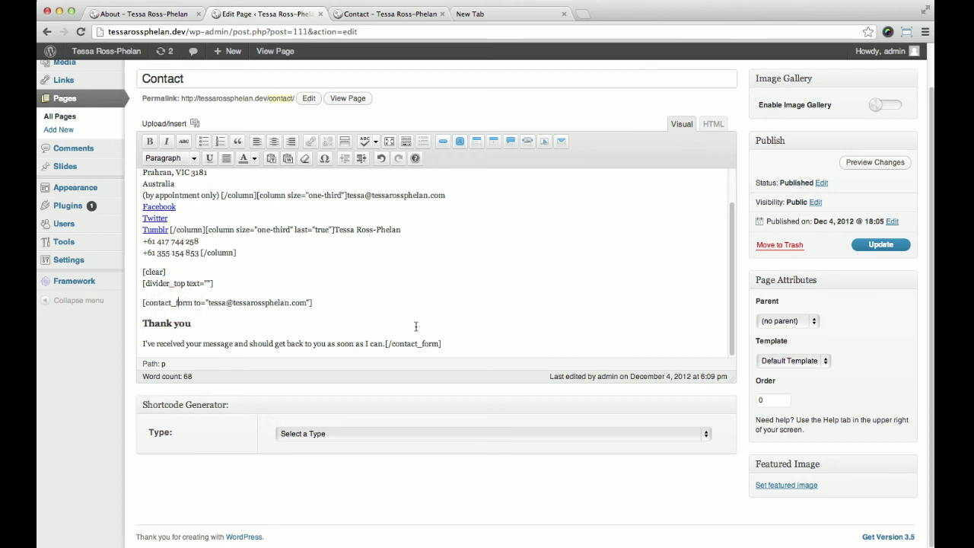
pyautogui.click(464, 339)
pyautogui.click(209, 314)
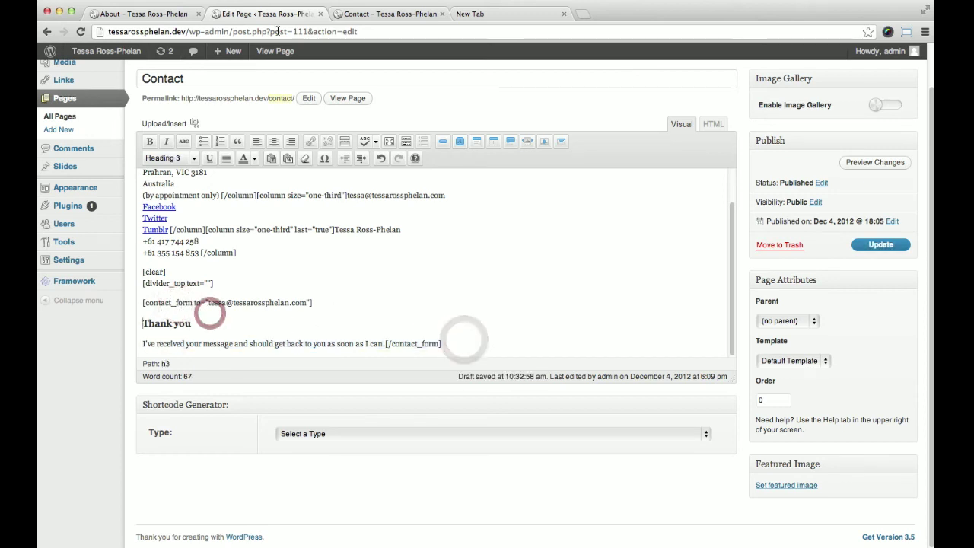
pyautogui.click(349, 15)
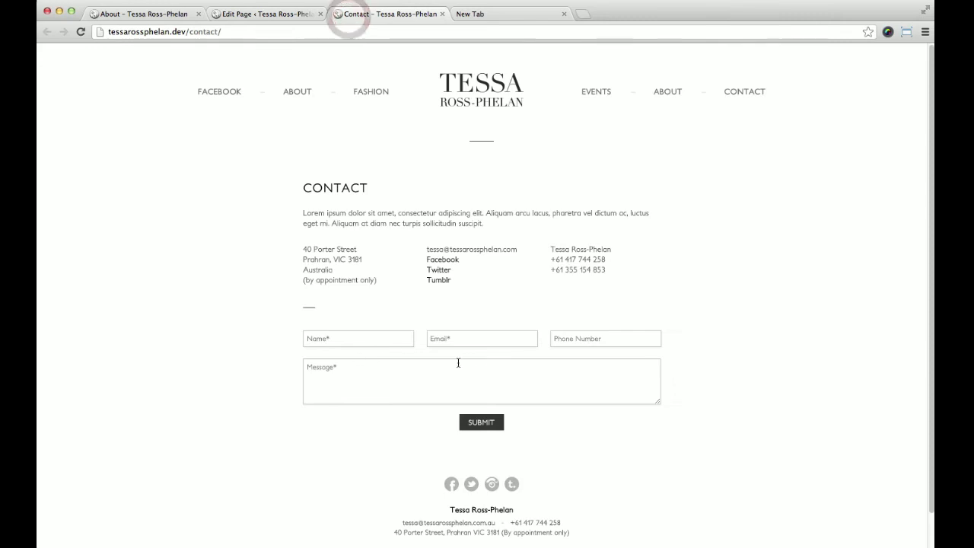
pyautogui.click(282, 13)
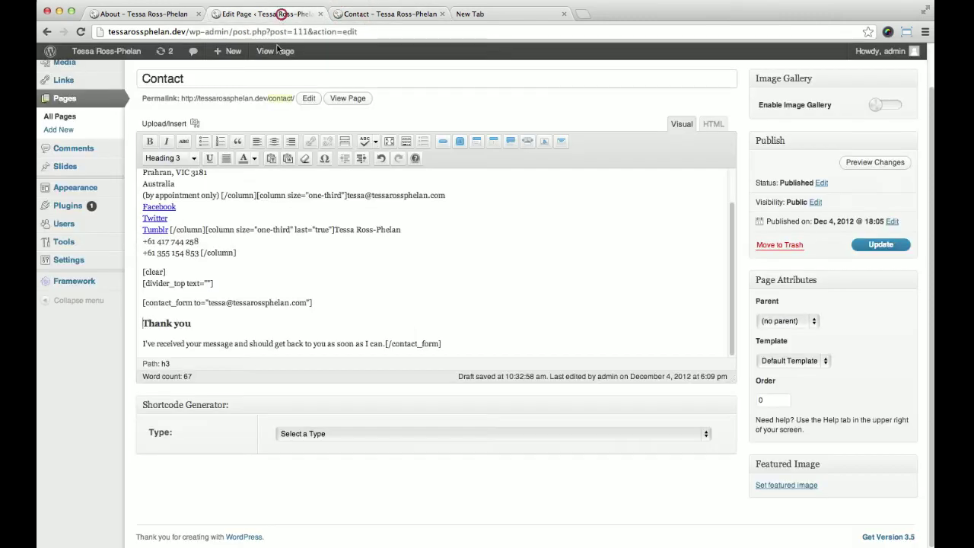
# Step: Examine the "Thank you" heading and the message text enclosed by the contact form shortcode
pyautogui.moveTo(142, 322); pyautogui.dragTo(373, 346)
pyautogui.click(380, 343)
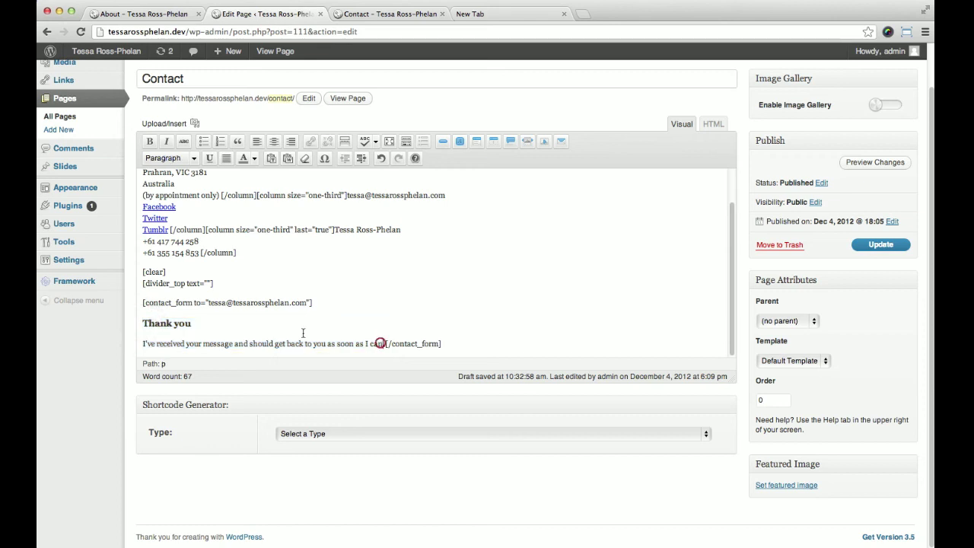
pyautogui.tripleClick(209, 323)
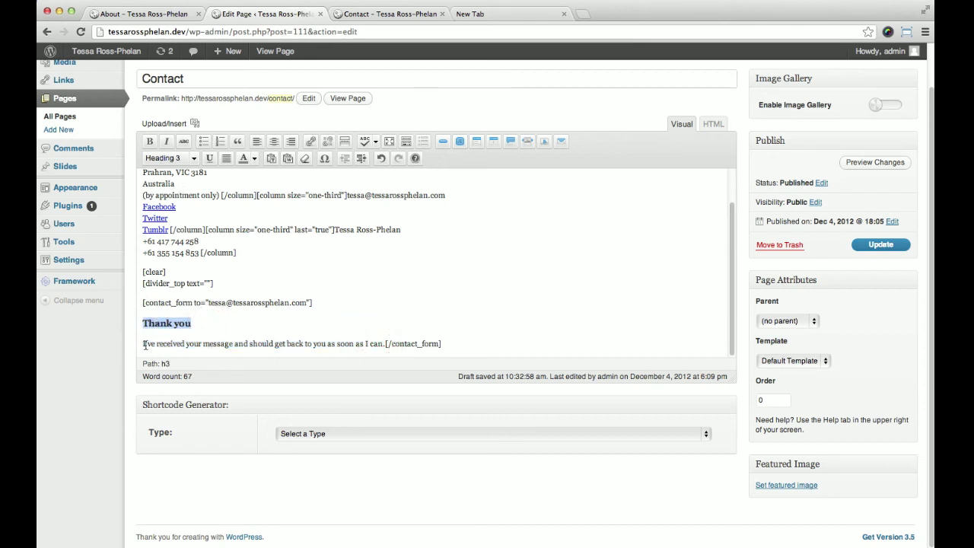
pyautogui.moveTo(145, 344); pyautogui.dragTo(274, 355)
pyautogui.click(353, 343)
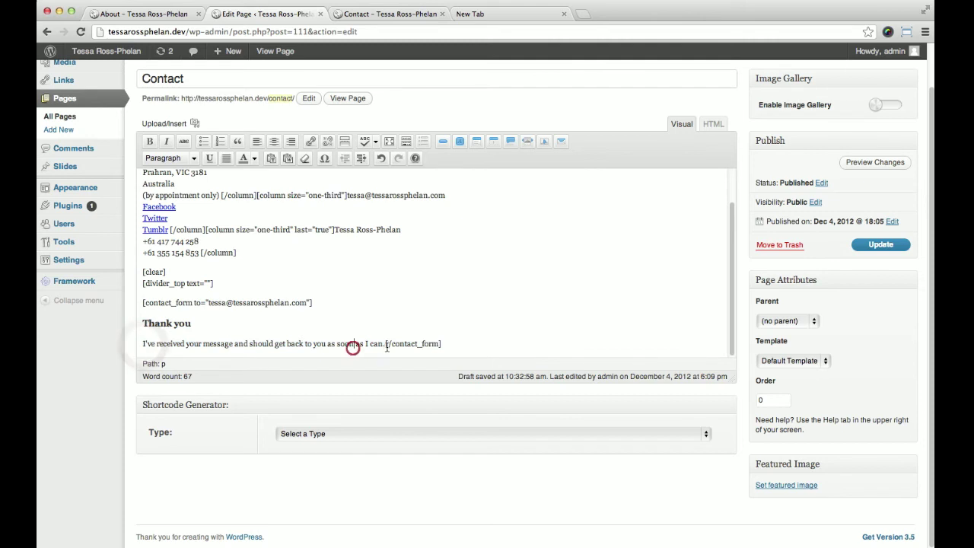
pyautogui.moveTo(386, 347); pyautogui.dragTo(174, 326)
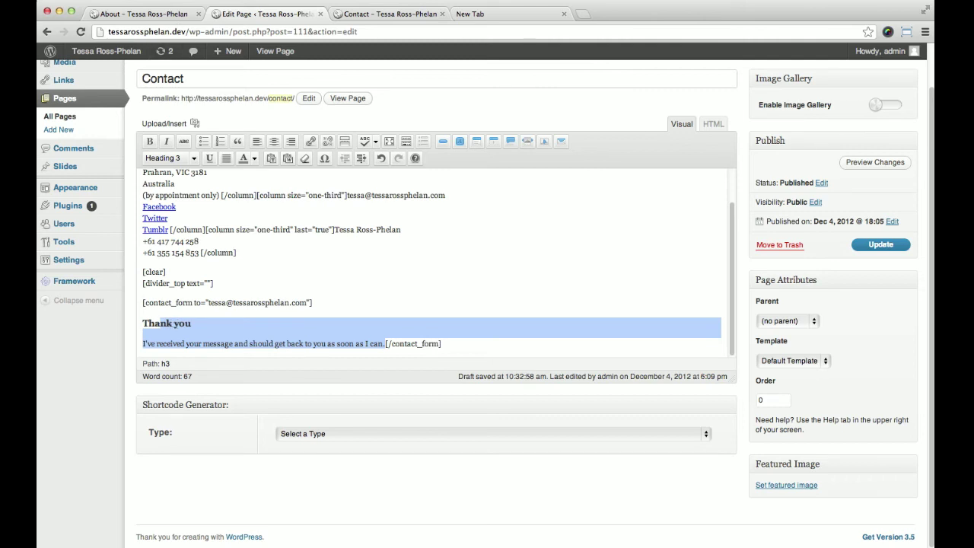
# Step: View the live Contact page again down to its footer
pyautogui.click(371, 15)
pyautogui.scroll(-1, 295, 176)
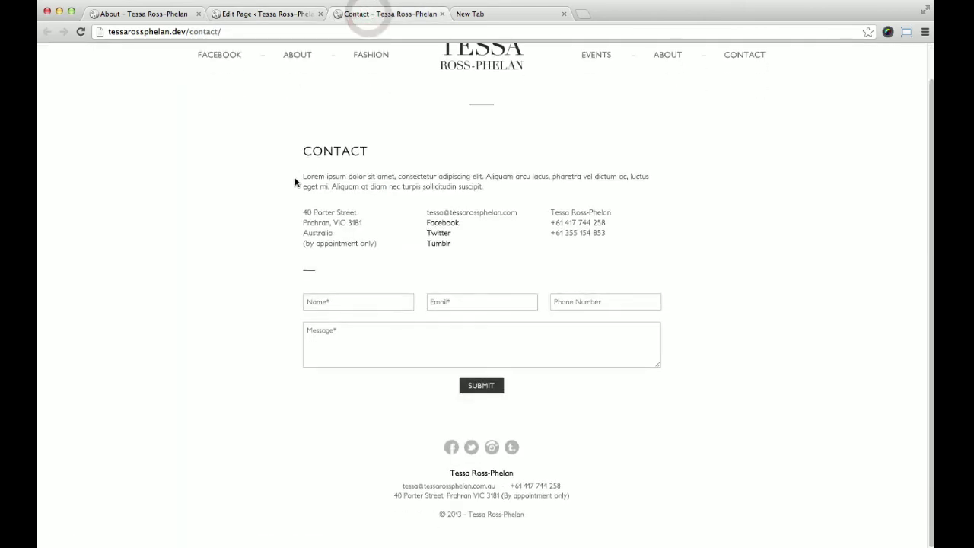
pyautogui.scroll(1, 281, 81)
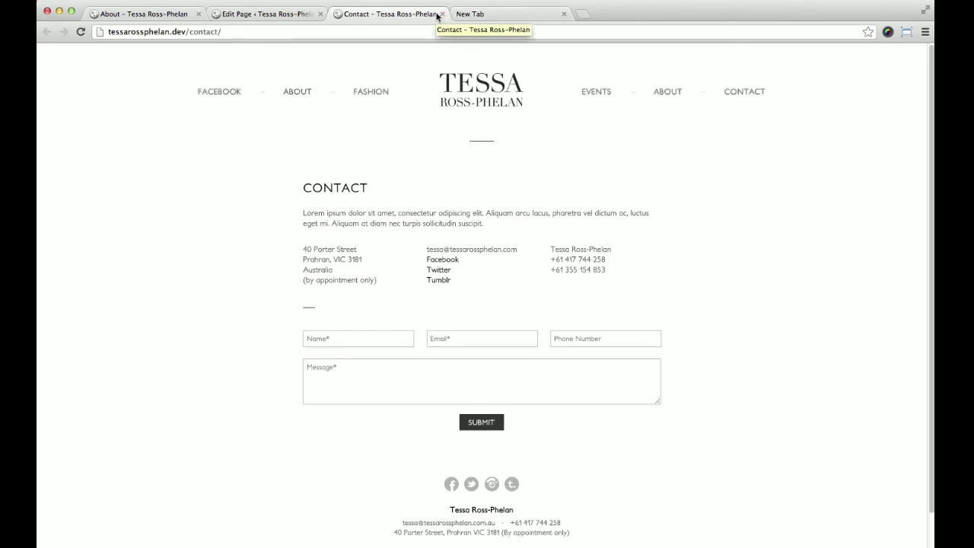
# Step: Open themes.ddwebstudios.net/wordpress/ultrasharp/ in a new browser tab and go to its Formatting & Advanced shortcodes page
pyautogui.press('super+t')
pyautogui.write('themes.ddwebstudios.net/wordpress/ultrasharp/')
pyautogui.press('Return')
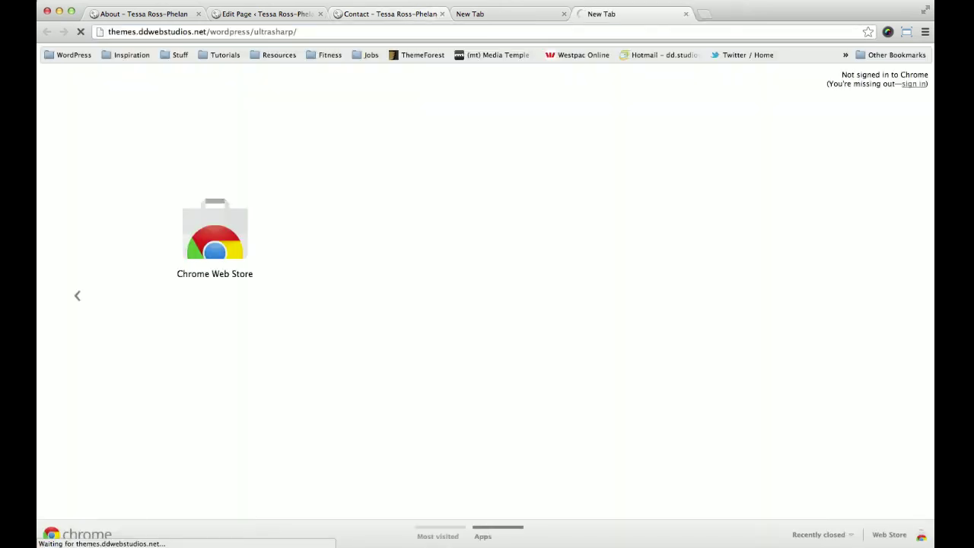
pyautogui.click(327, 32)
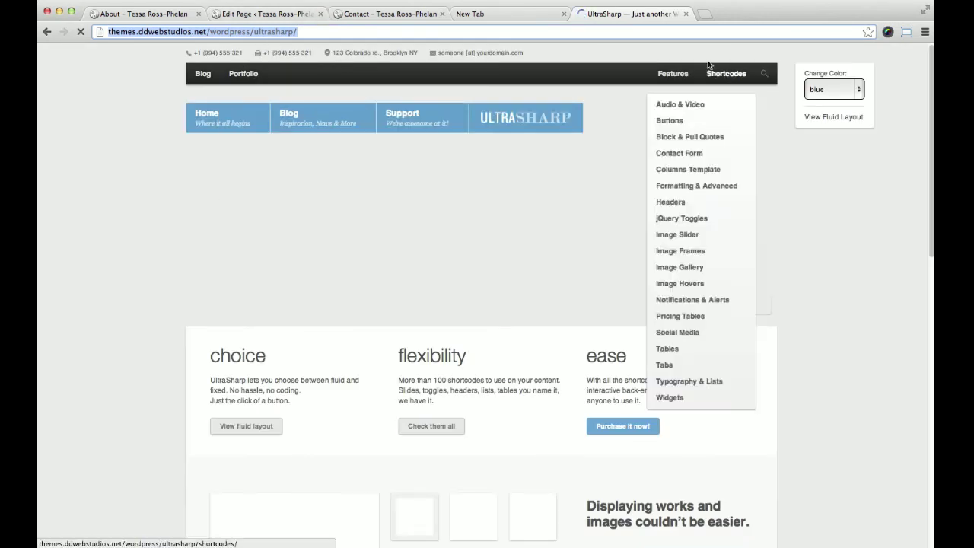
pyautogui.click(710, 76)
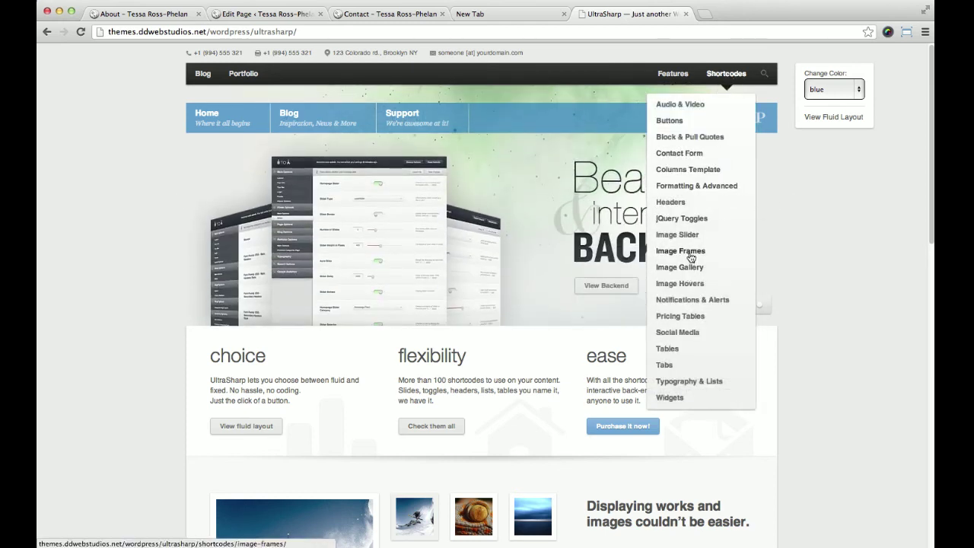
pyautogui.click(680, 187)
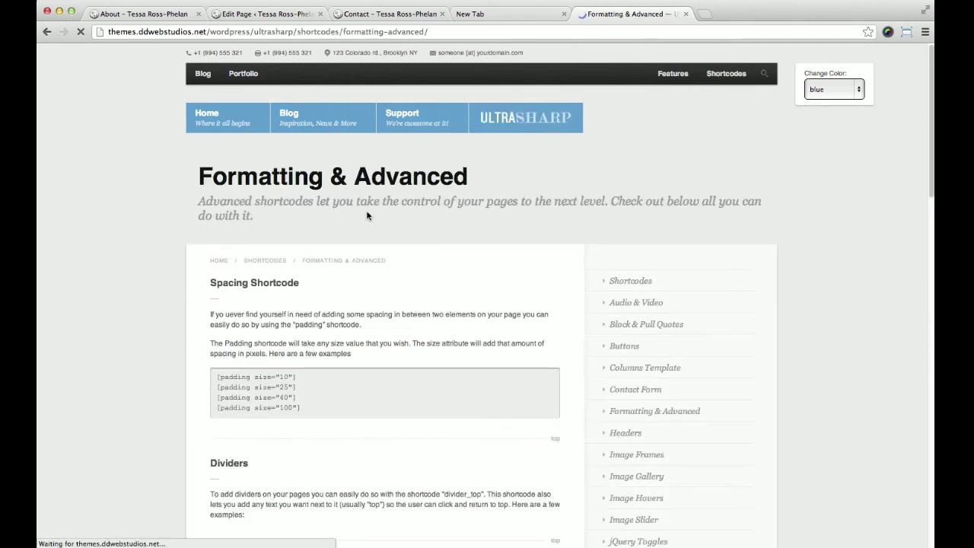
# Step: Read the padding shortcode examples and the divider_top variants on the Formatting & Advanced page
pyautogui.scroll(-2, 243, 305)
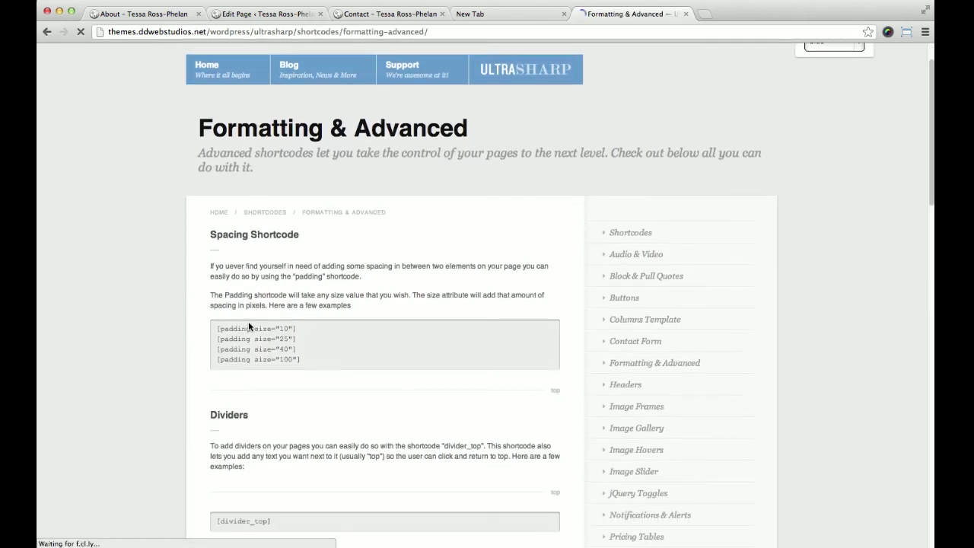
pyautogui.scroll(-4, 247, 315)
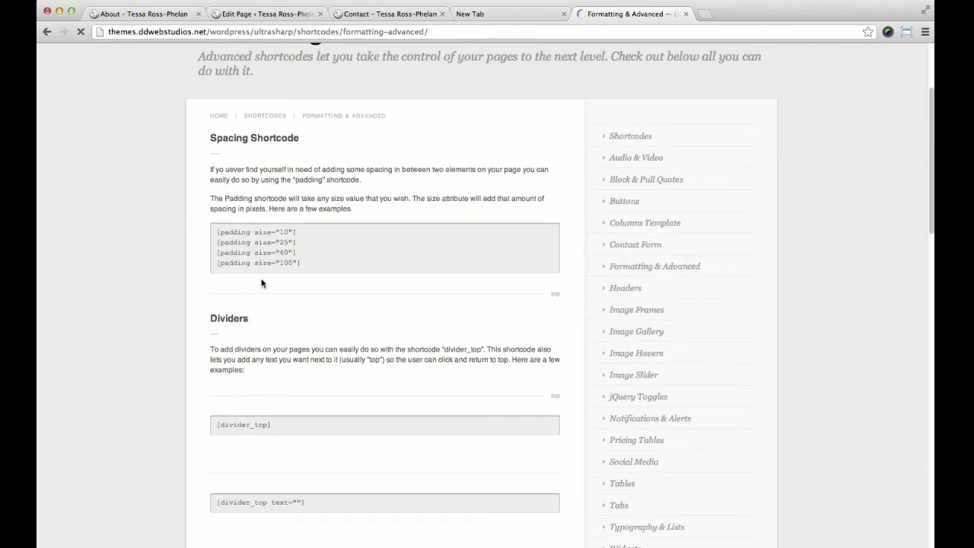
pyautogui.moveTo(279, 426); pyautogui.dragTo(202, 421)
pyautogui.click(196, 418)
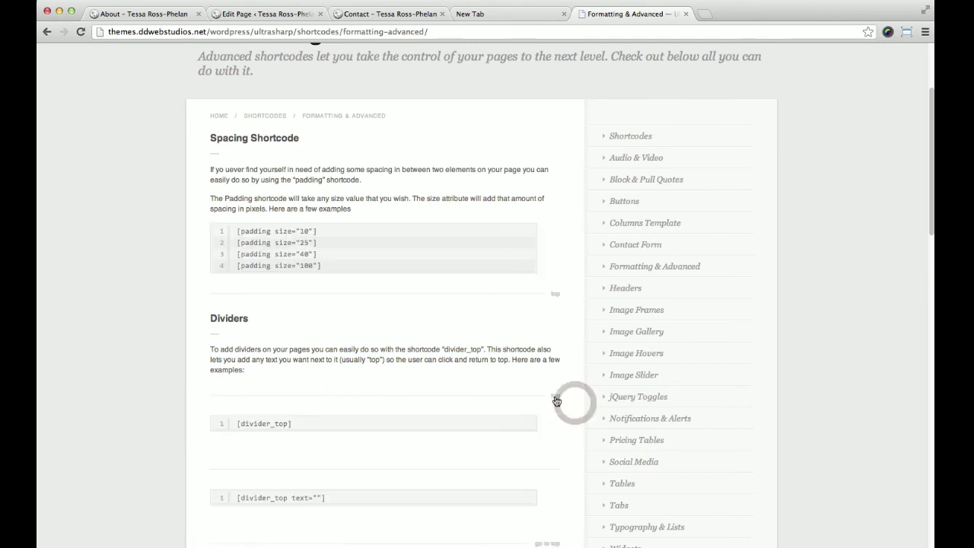
pyautogui.scroll(-5, 432, 457)
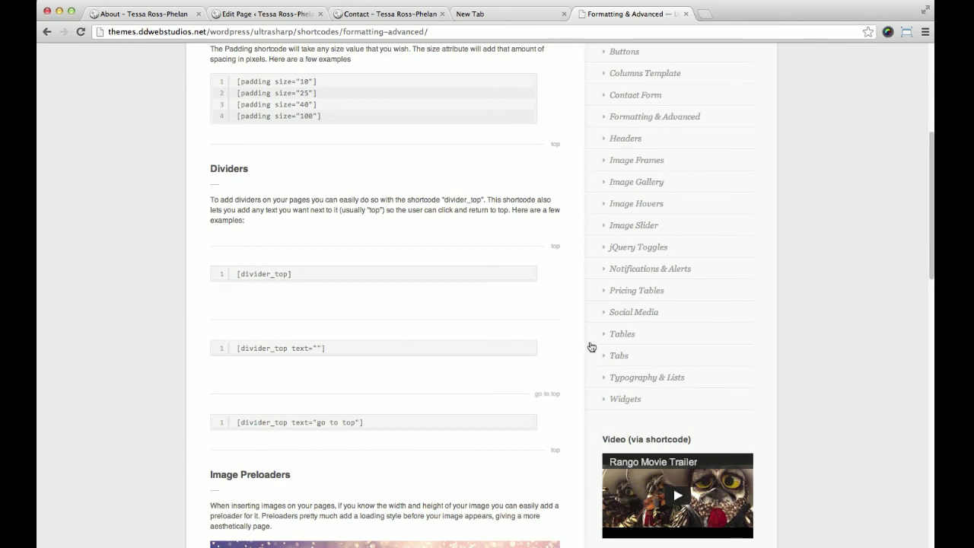
# Step: Examine the divider_top text="" example and the Image Preloaders section, continuing down to the Lightbox examples
pyautogui.tripleClick(328, 343)
pyautogui.scroll(-2, 342, 461)
pyautogui.scroll(-4, 342, 468)
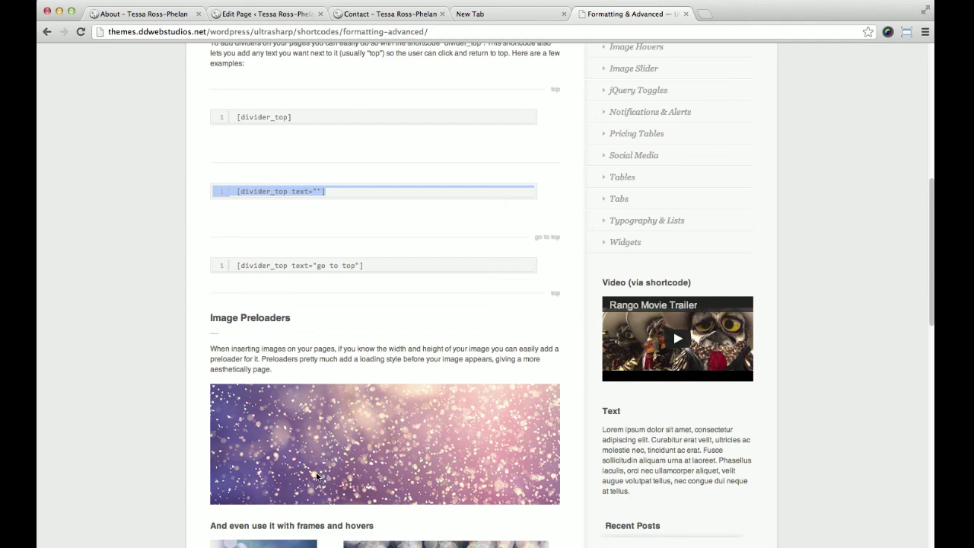
pyautogui.scroll(-6, 313, 474)
pyautogui.scroll(4, 312, 473)
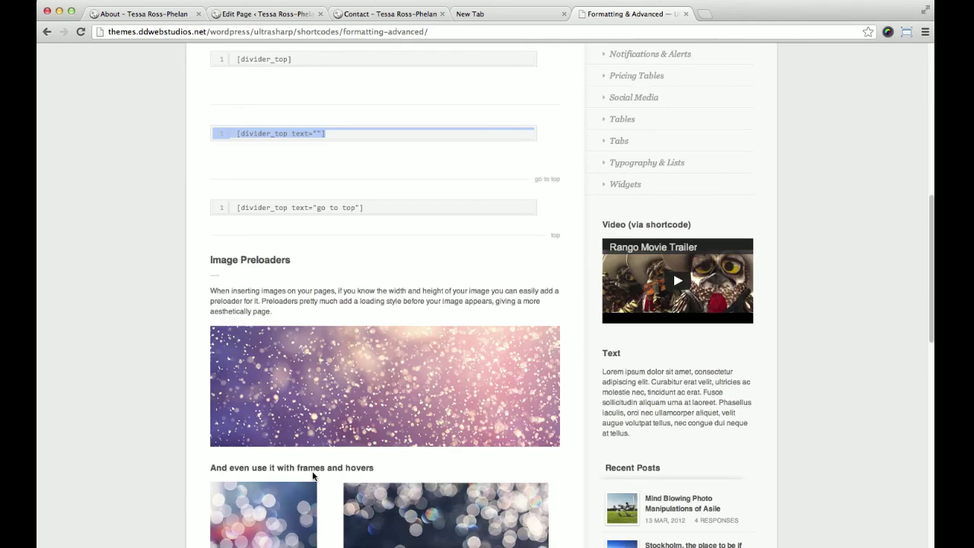
pyautogui.scroll(-15, 312, 471)
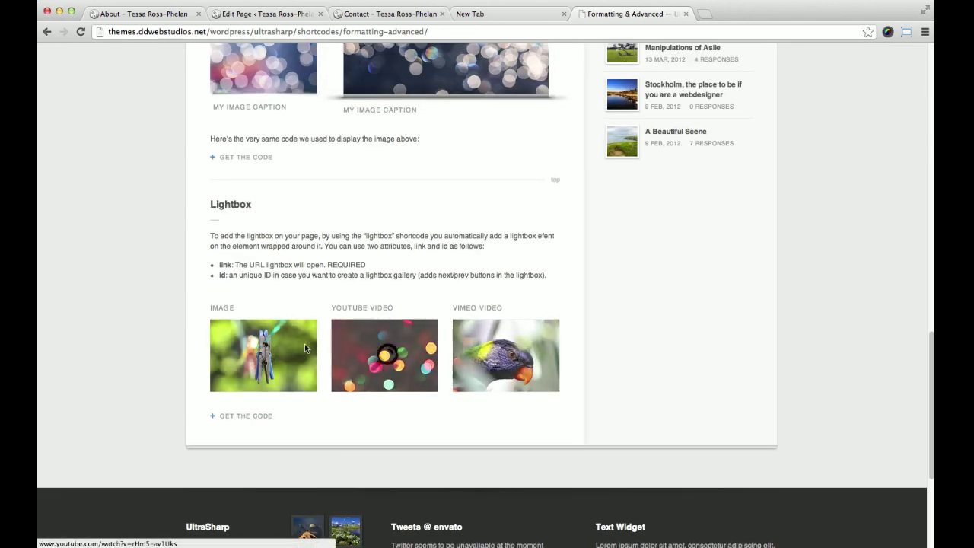
# Step: Expand the code for the Lightbox examples and examine the first one-third column block containing the Image header and lightbox shortcode
pyautogui.click(248, 415)
pyautogui.scroll(-2, 259, 415)
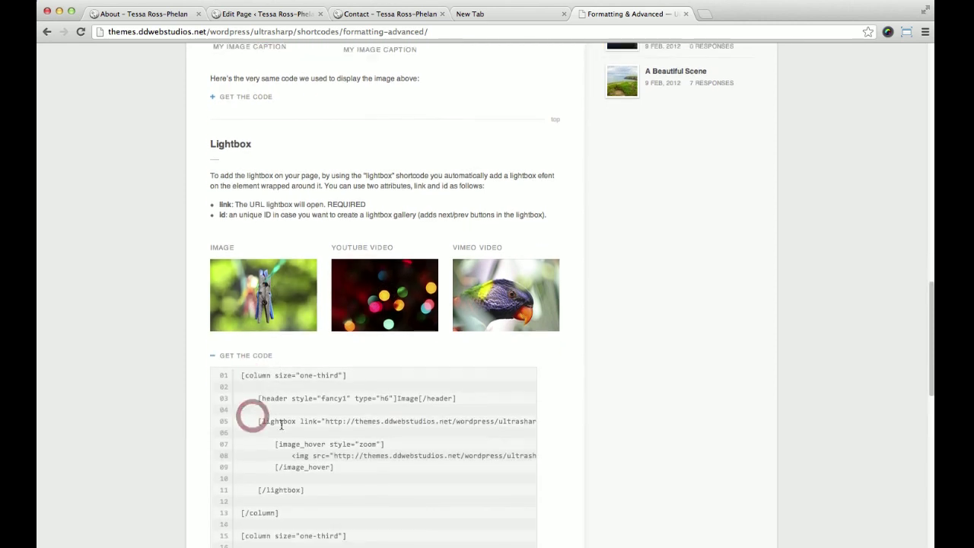
pyautogui.scroll(-1, 281, 425)
pyautogui.moveTo(259, 336); pyautogui.dragTo(337, 481)
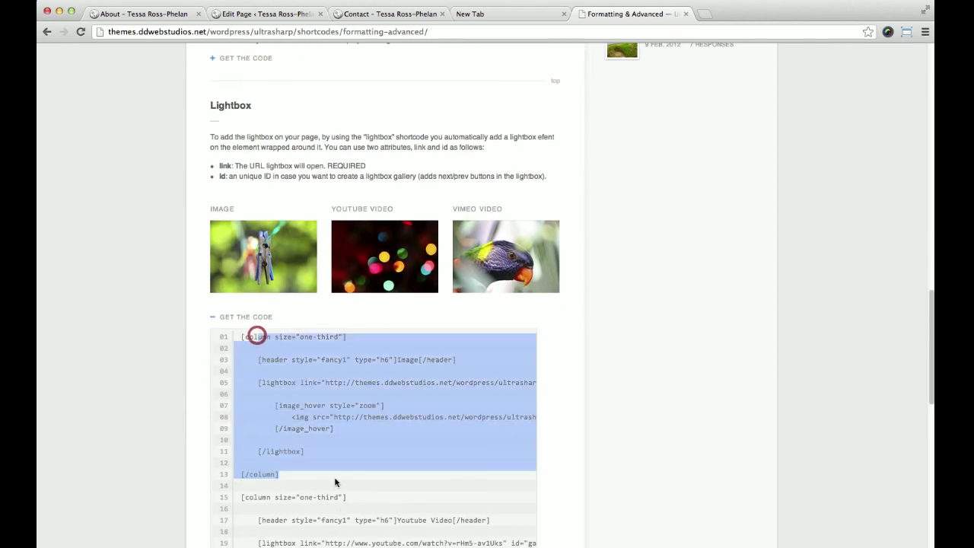
pyautogui.click(337, 475)
# Step: Preview the YouTube Video lightbox example and close it again
pyautogui.scroll(3, 335, 472)
pyautogui.click(373, 366)
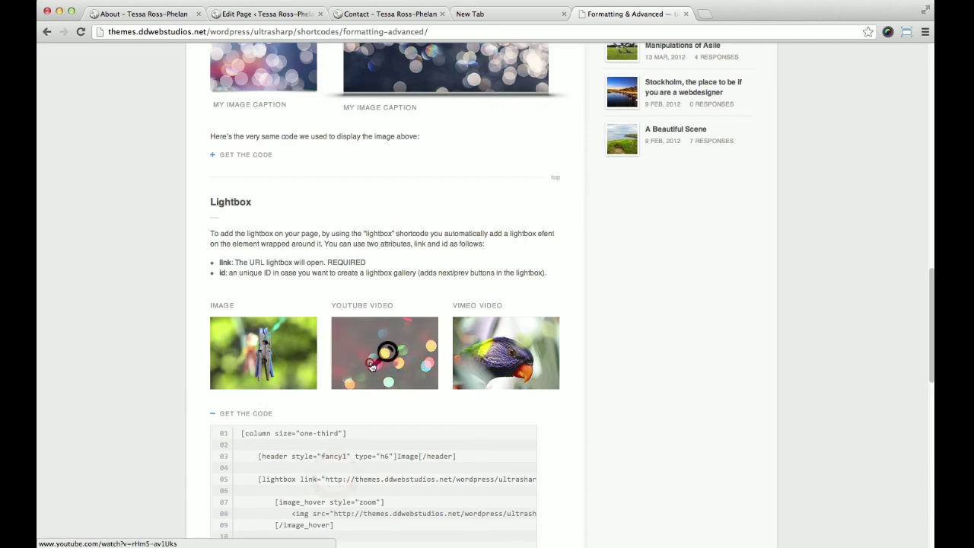
pyautogui.click(479, 136)
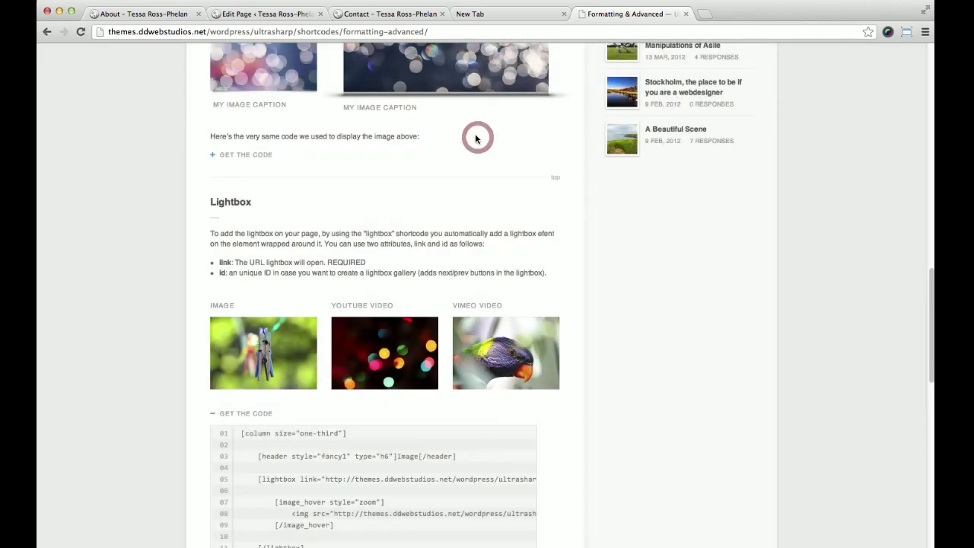
# Step: Return to the start of the Formatting & Advanced page and examine its web address on the UltraSharp demo site
pyautogui.scroll(10, 510, 339)
pyautogui.scroll(11, 526, 229)
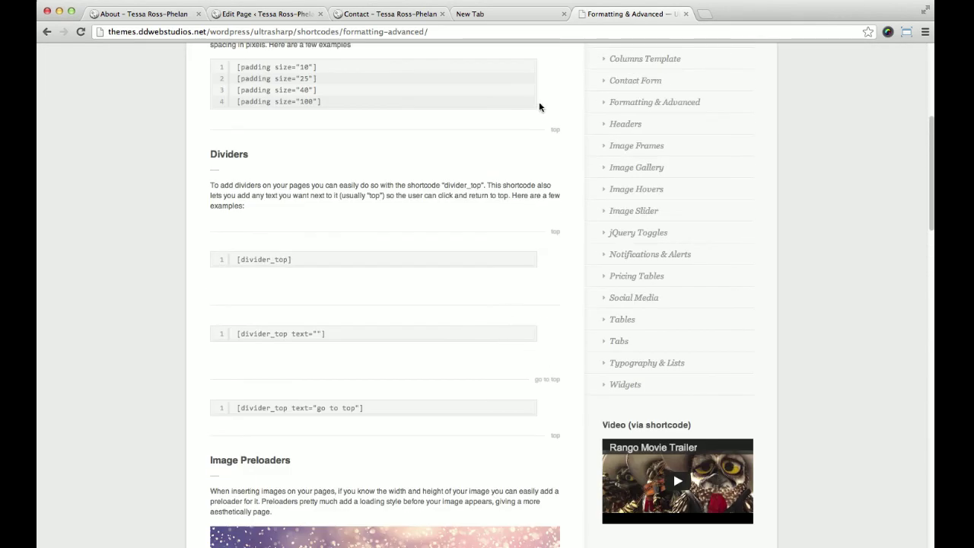
pyautogui.click(442, 34)
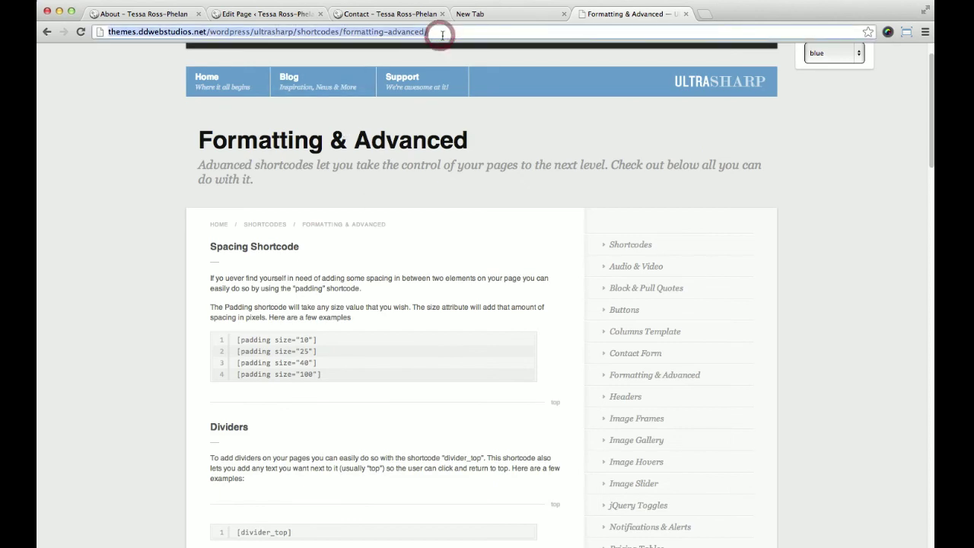
pyautogui.click(441, 35)
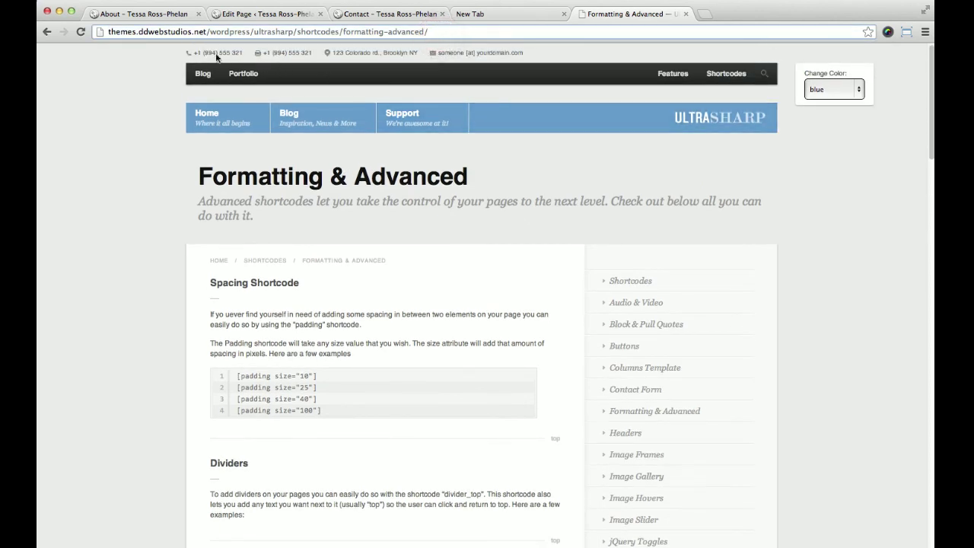
pyautogui.click(107, 32)
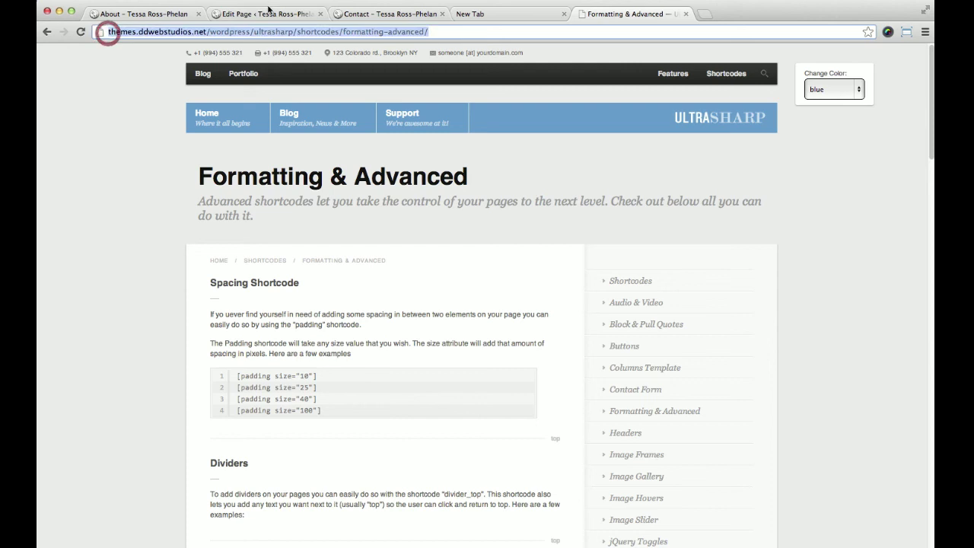
pyautogui.click(281, 35)
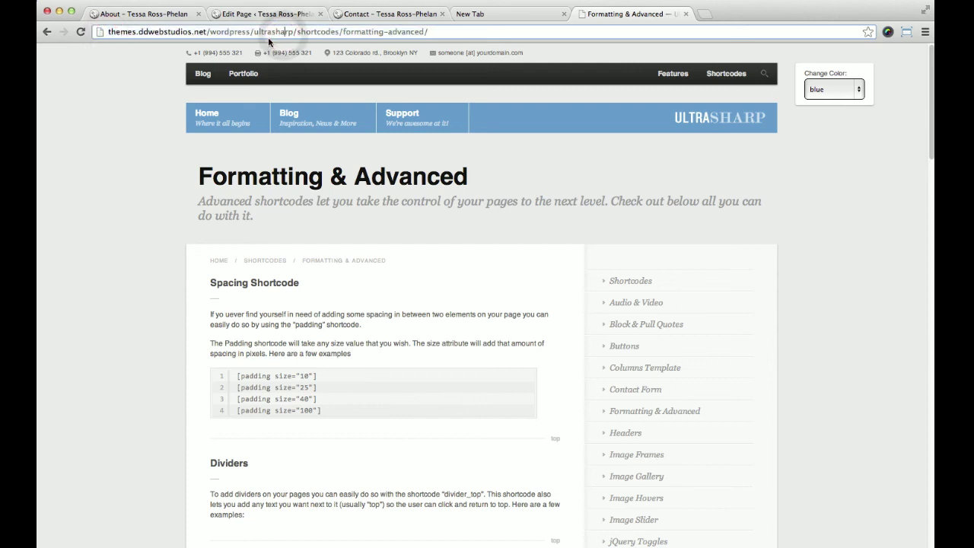